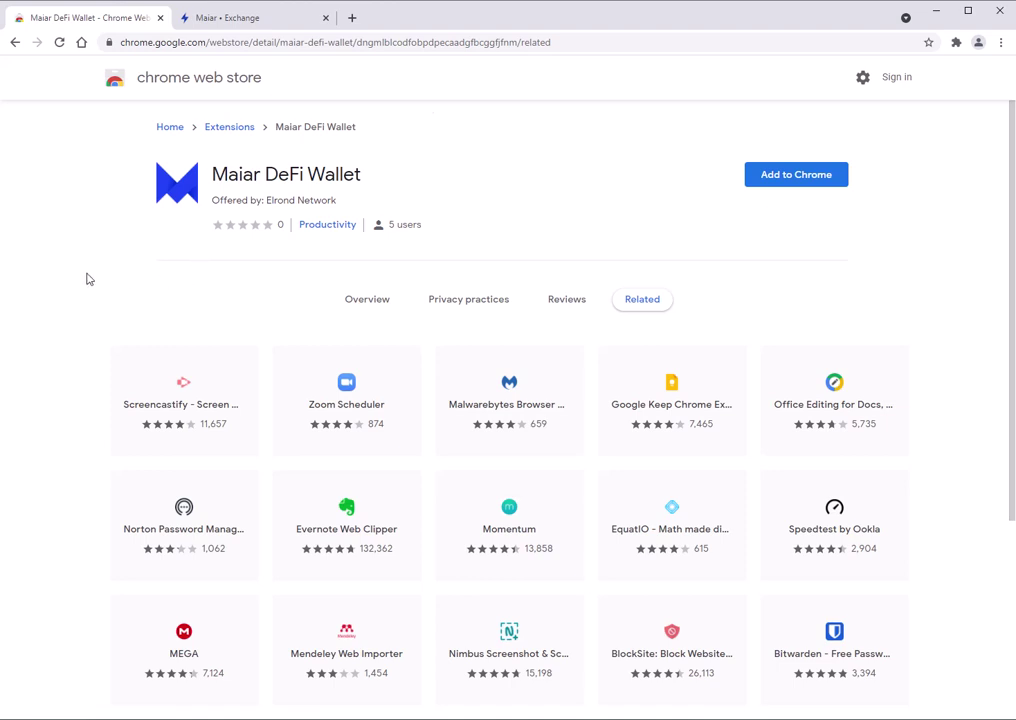
Add the Maiar DeFi Wallet extension to Chrome and dismiss the installation notice.
scroll(32, 295, down, 3)
scroll(36, 295, up, 3)
click(810, 177)
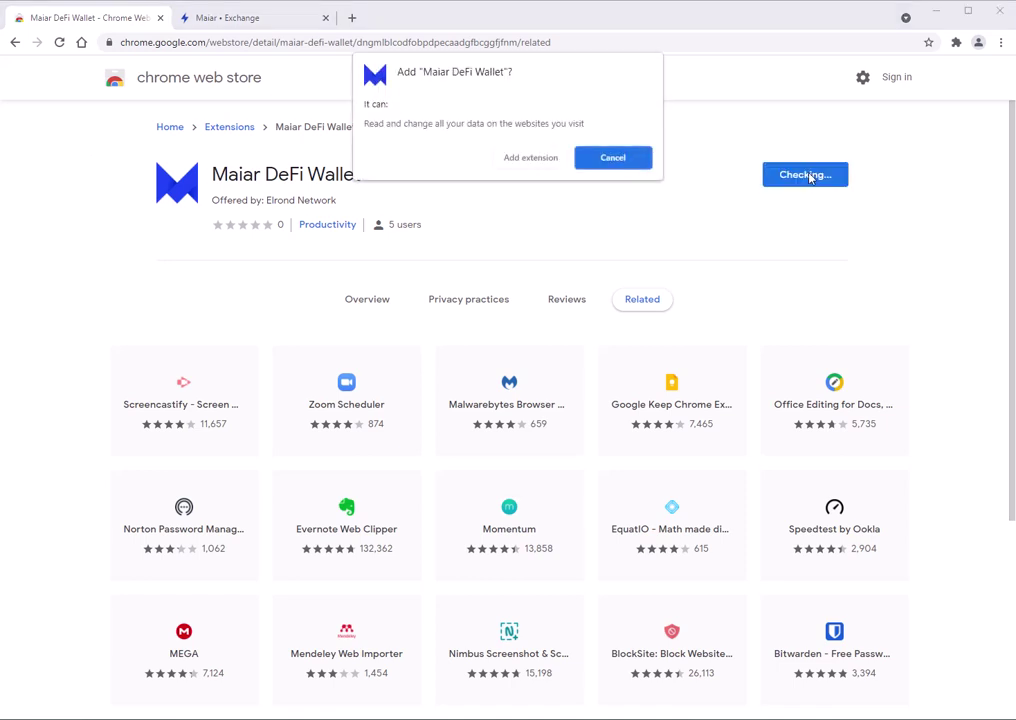
click(528, 157)
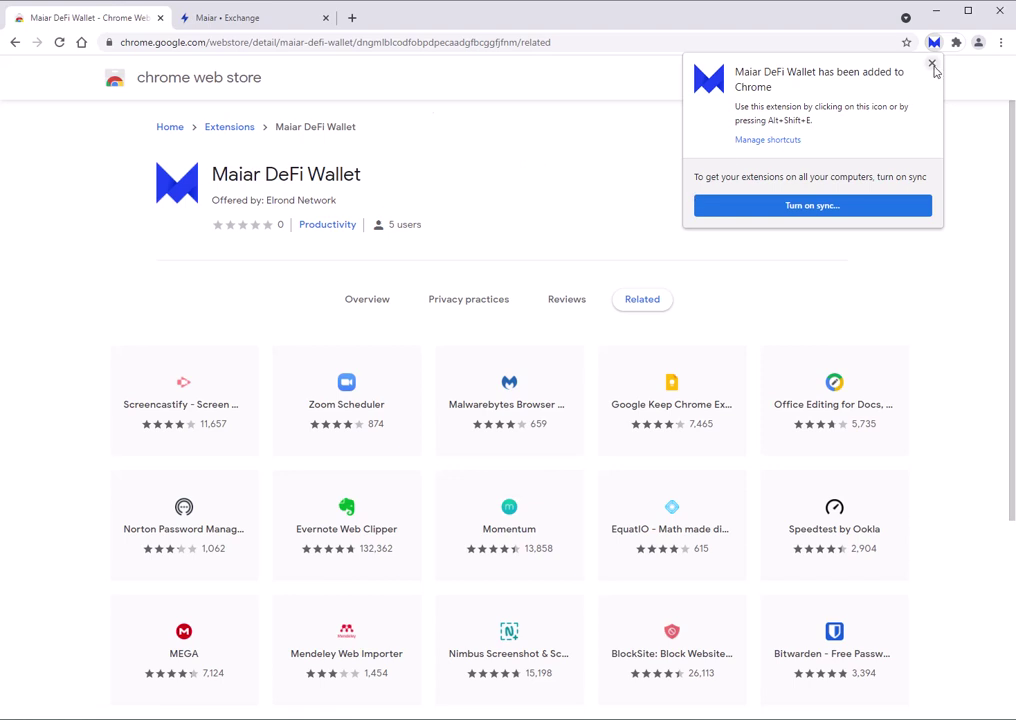
click(932, 66)
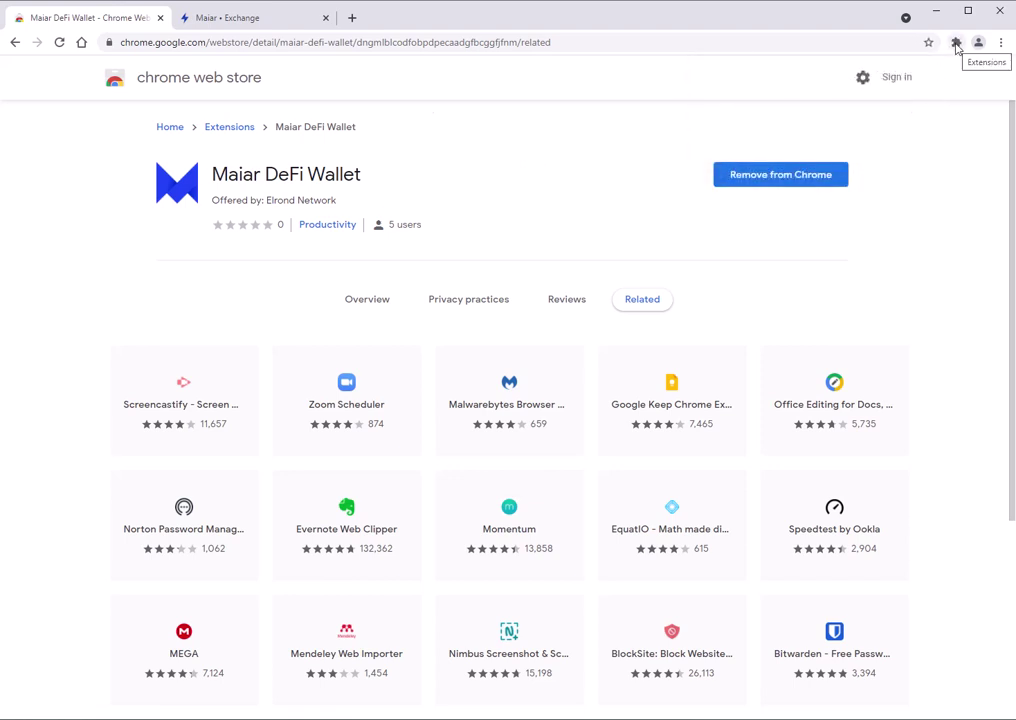
Pin Maiar DeFi Wallet to the Chrome toolbar from the Extensions menu.
click(956, 44)
click(925, 230)
click(628, 202)
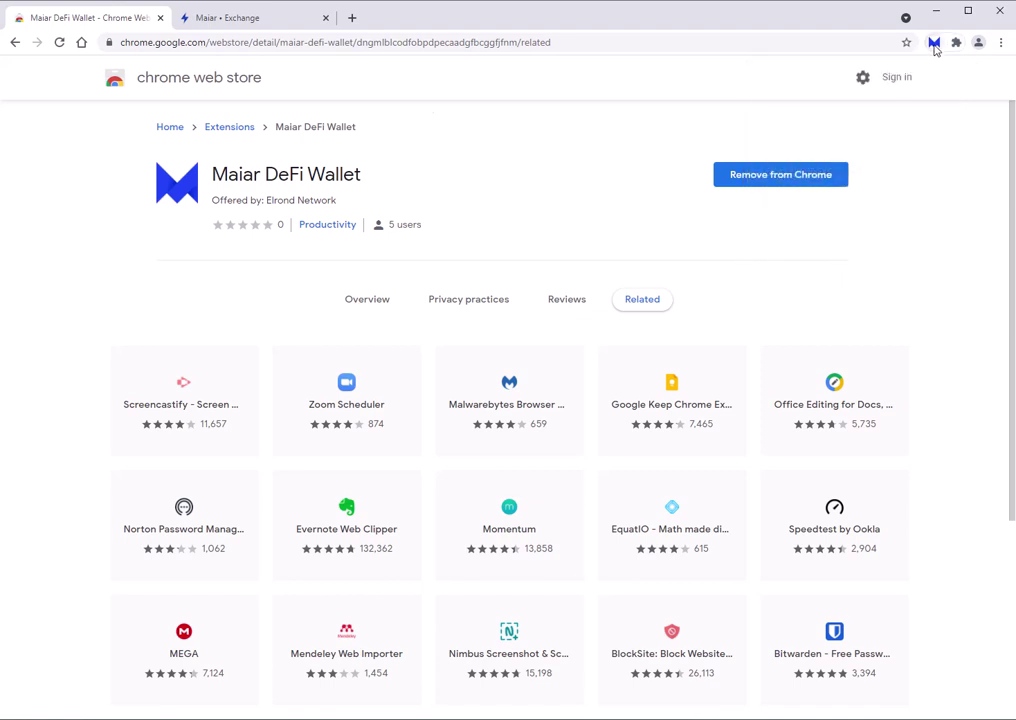
Open the pinned Maiar DeFi Wallet and choose Import existing wallet.
click(934, 44)
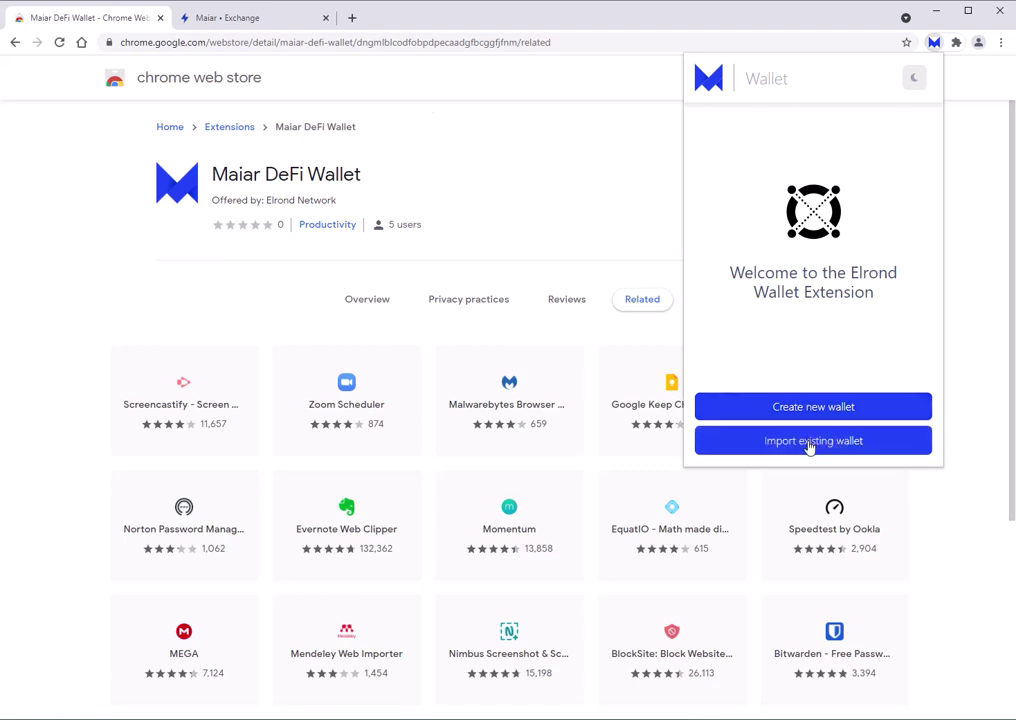
click(810, 441)
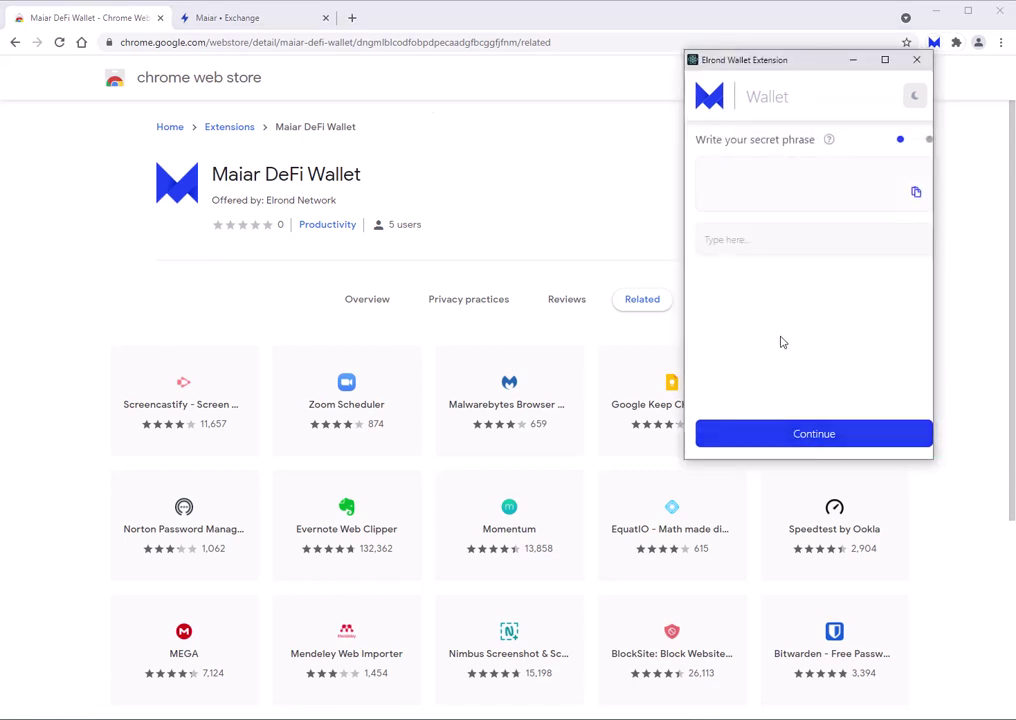
Enter the first 12 words of the recovery secret phrase, correcting a typo on word 9.
click(757, 240)
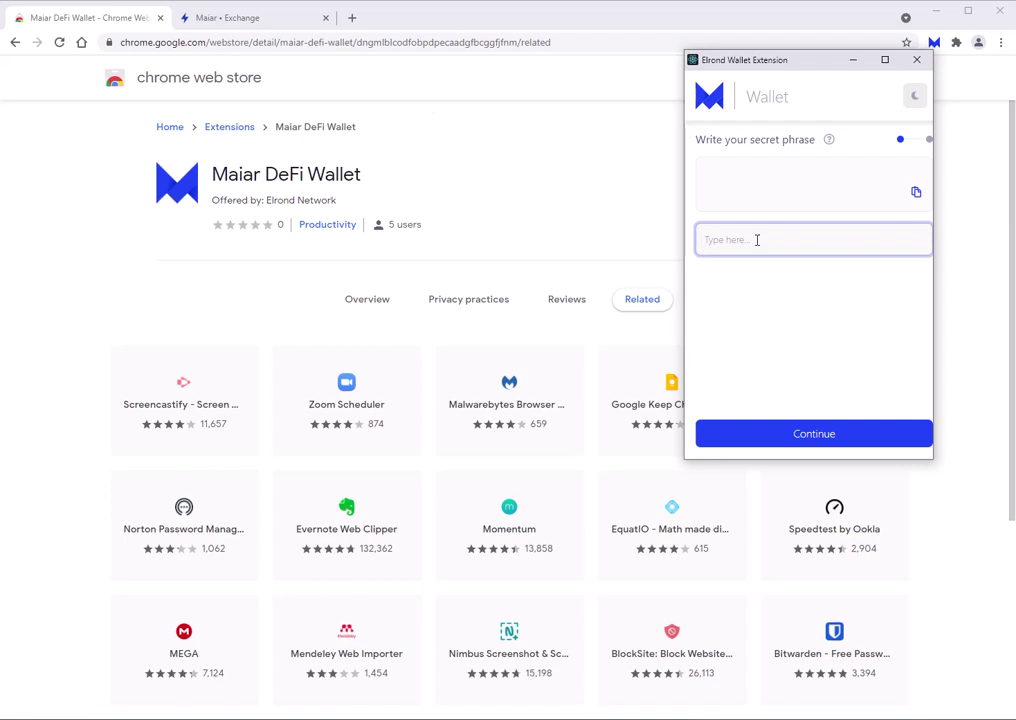
key(Return)
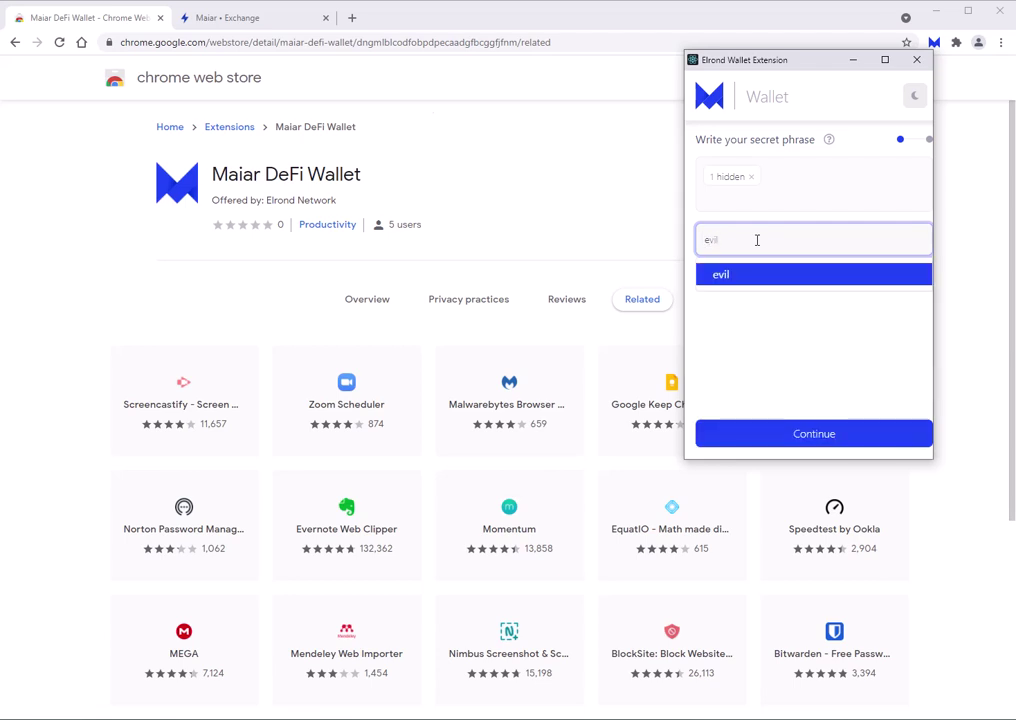
key(Return)
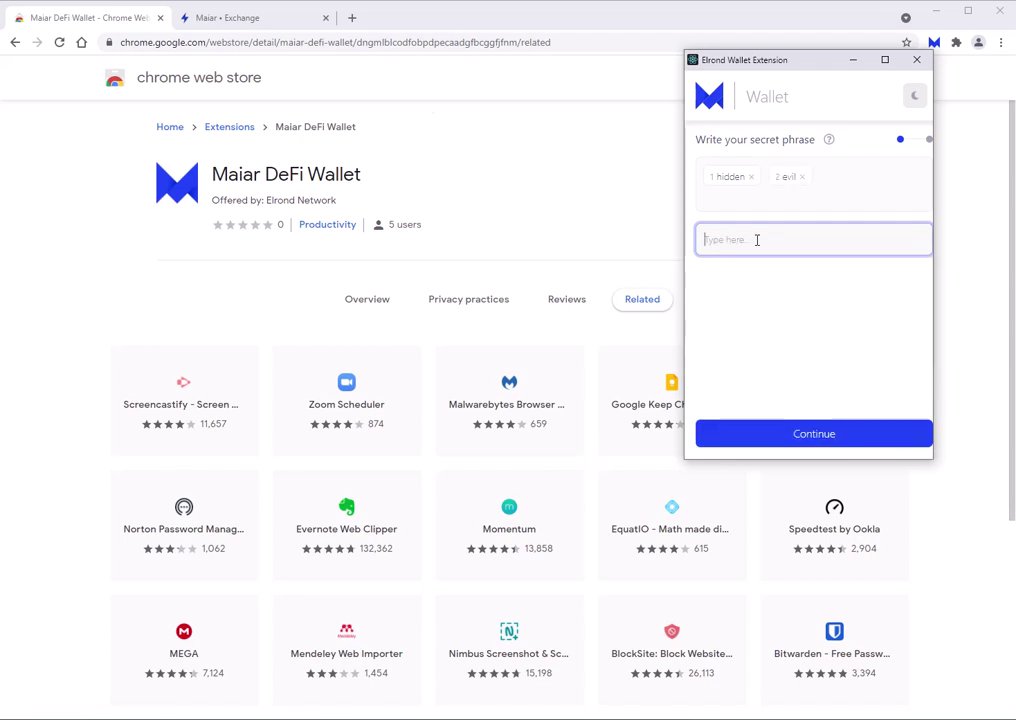
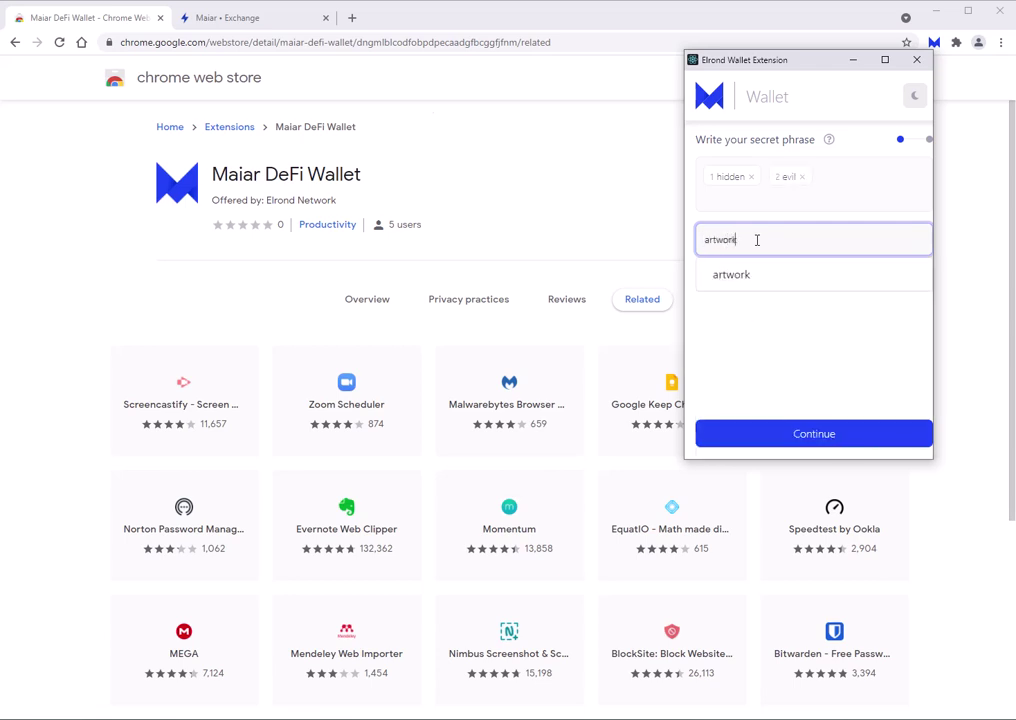
key(Return)
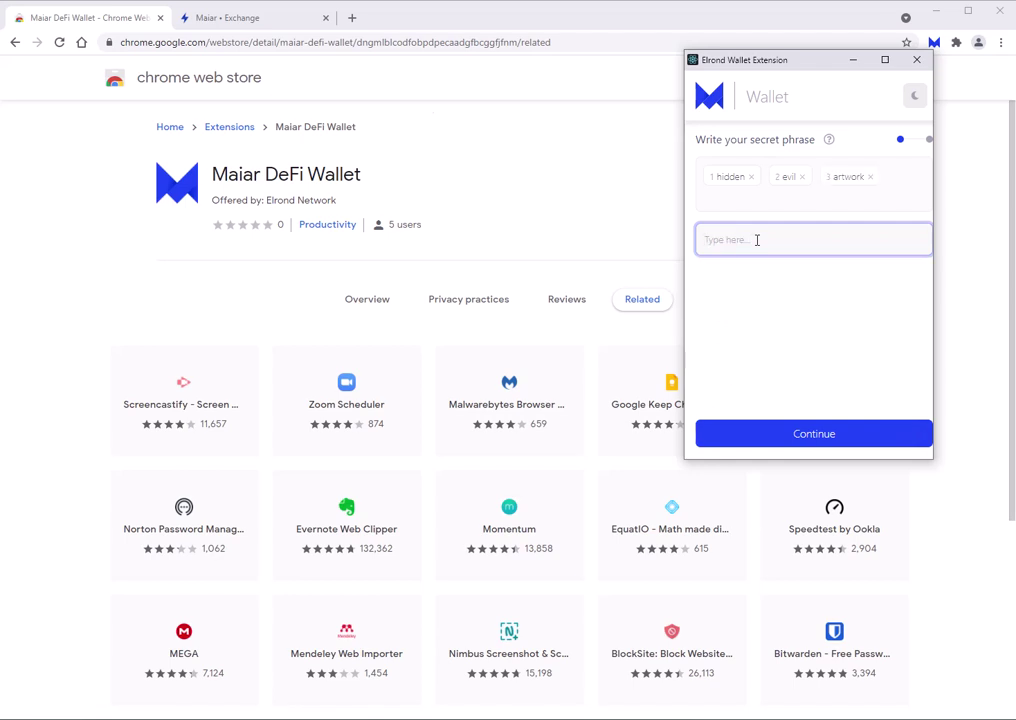
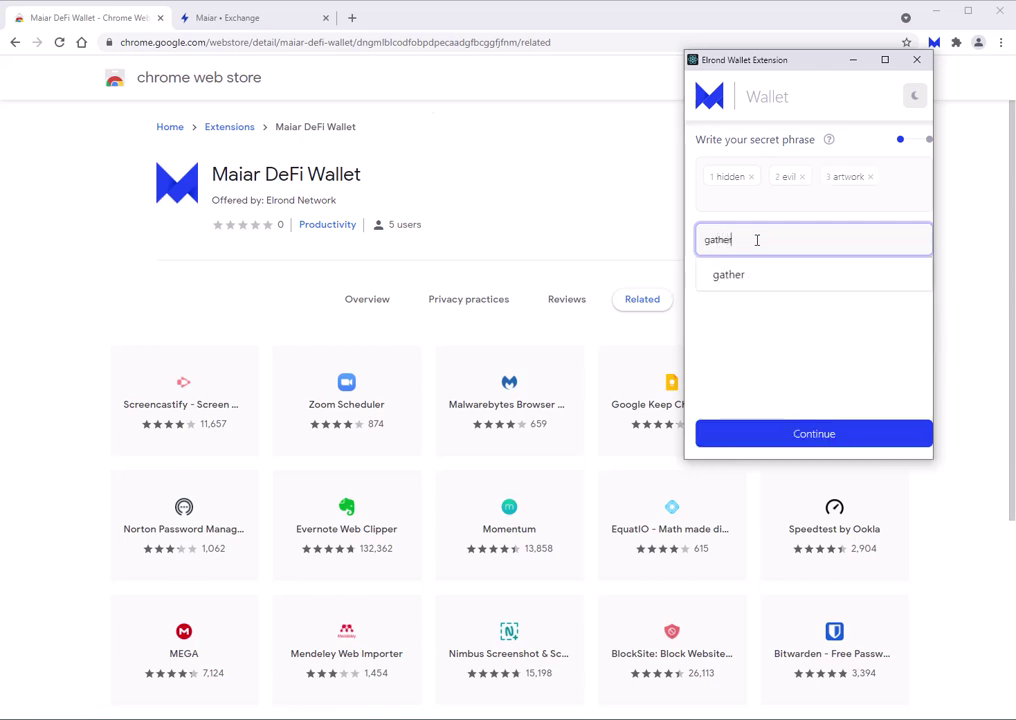
key(Return)
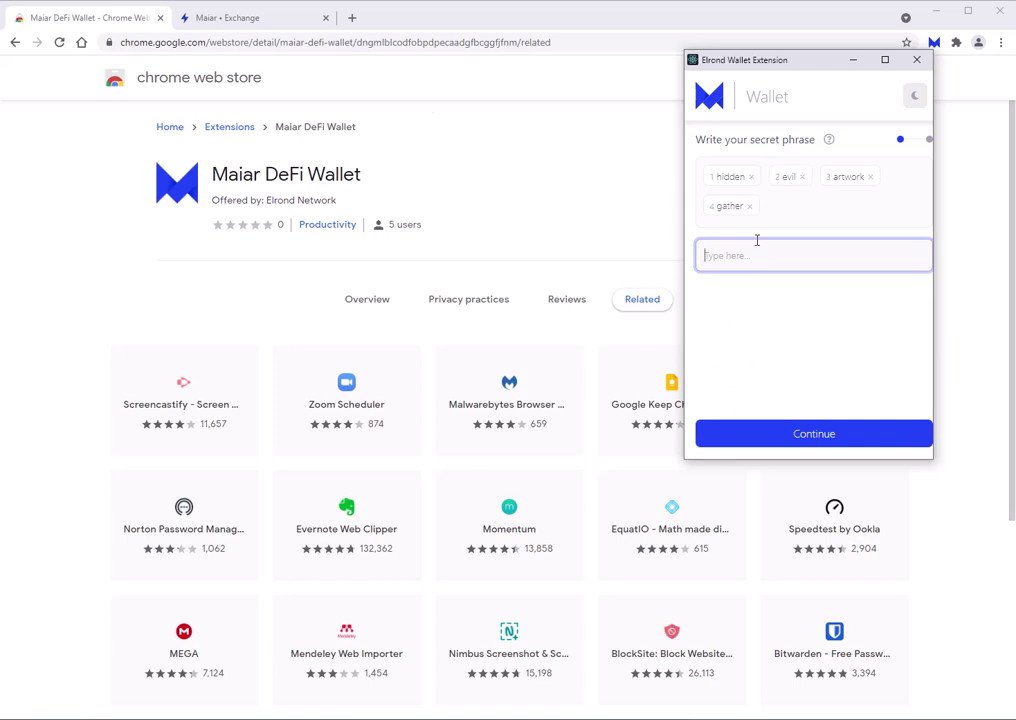
key(Return)
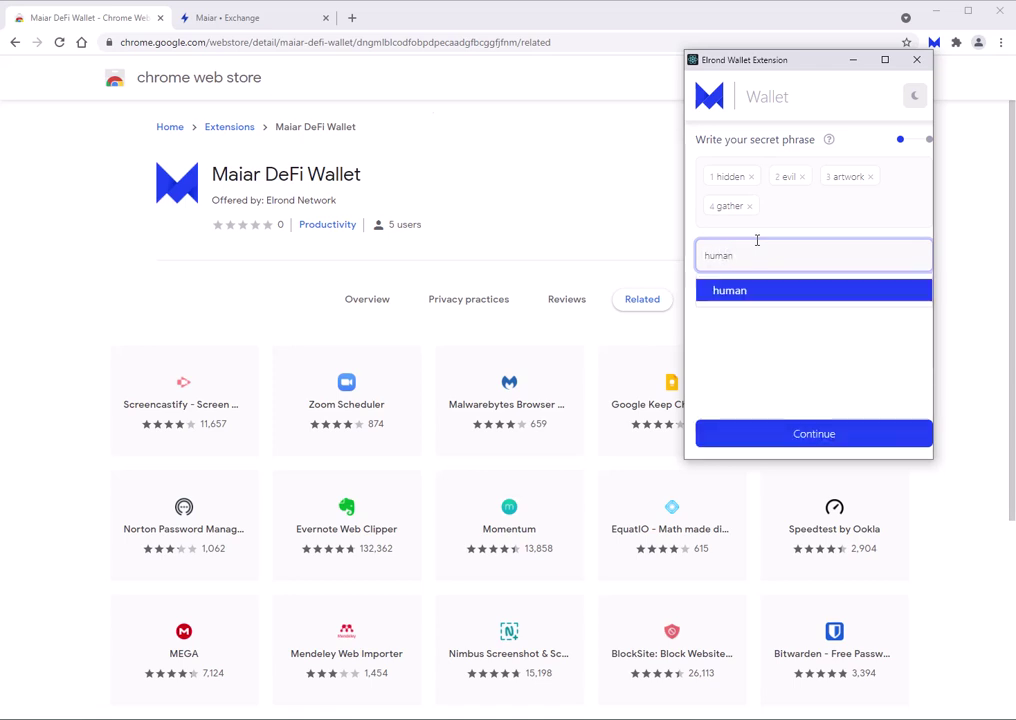
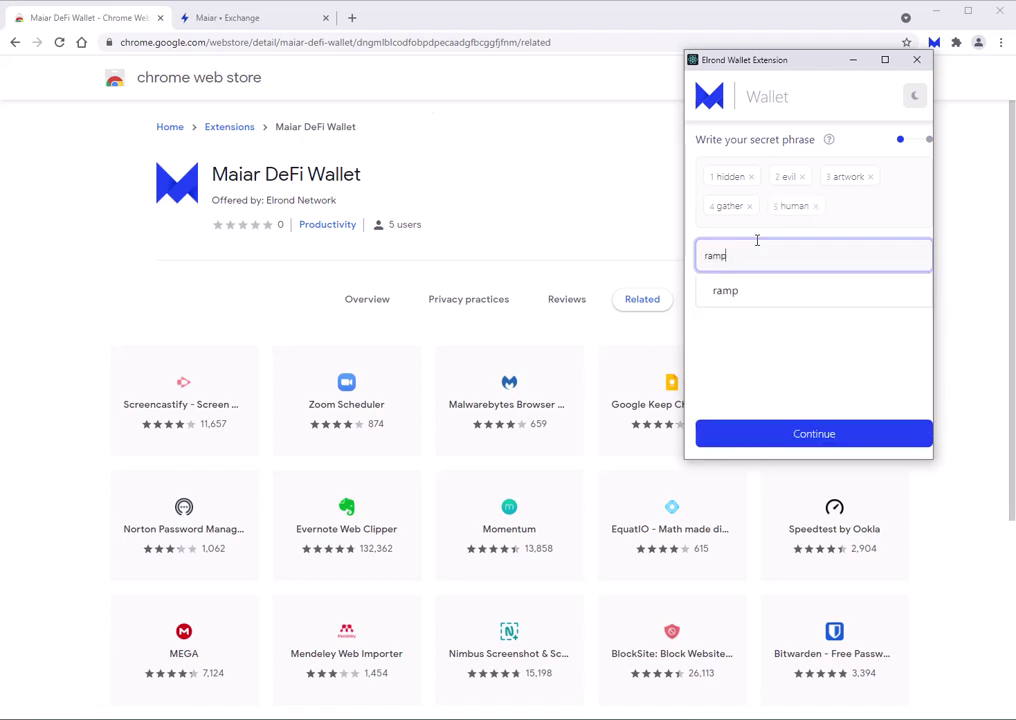
key(Return)
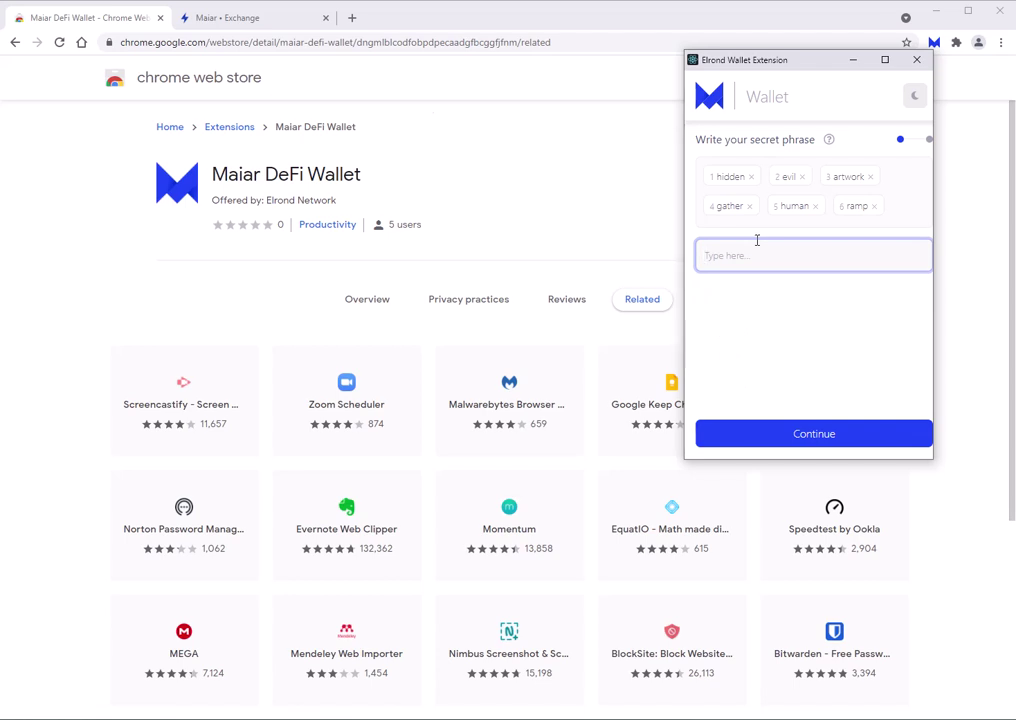
key(Return)
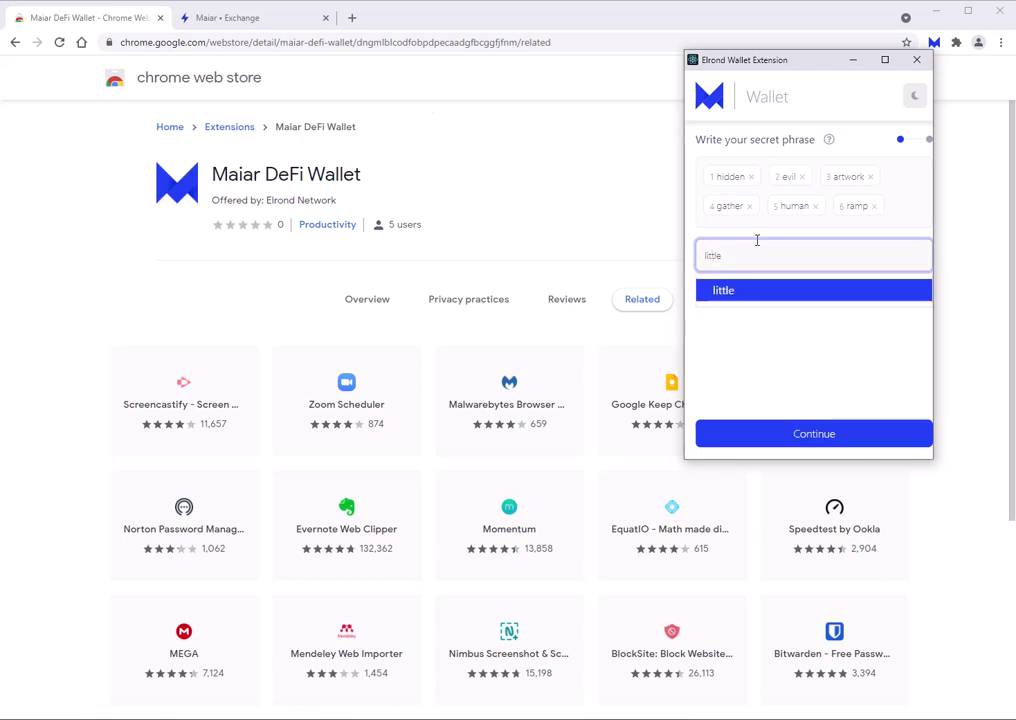
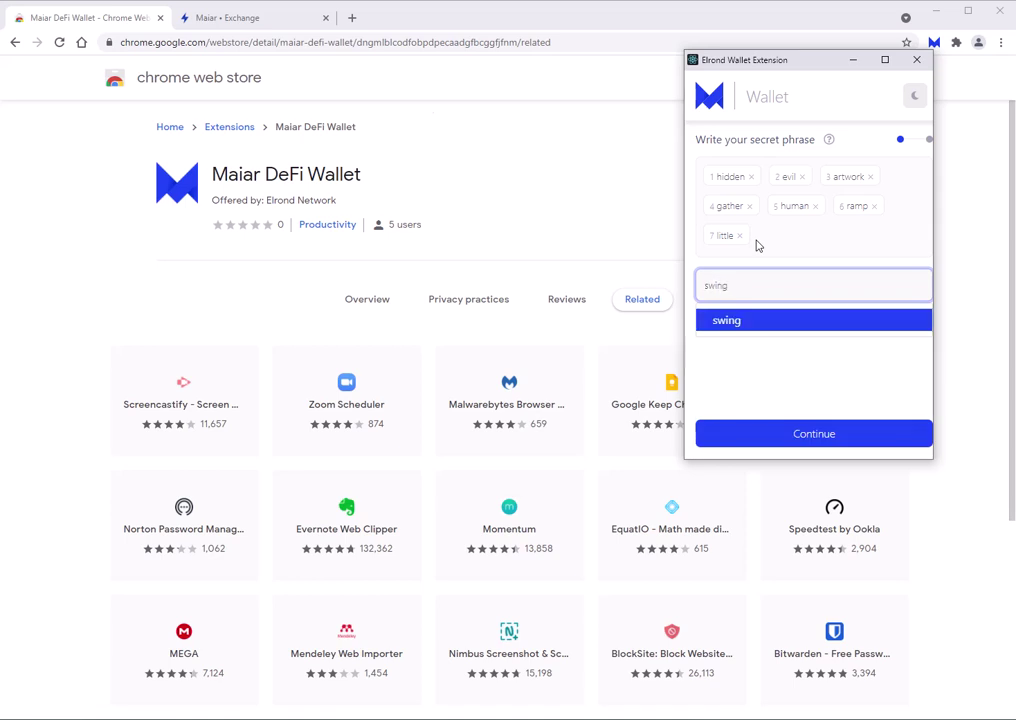
key(Return)
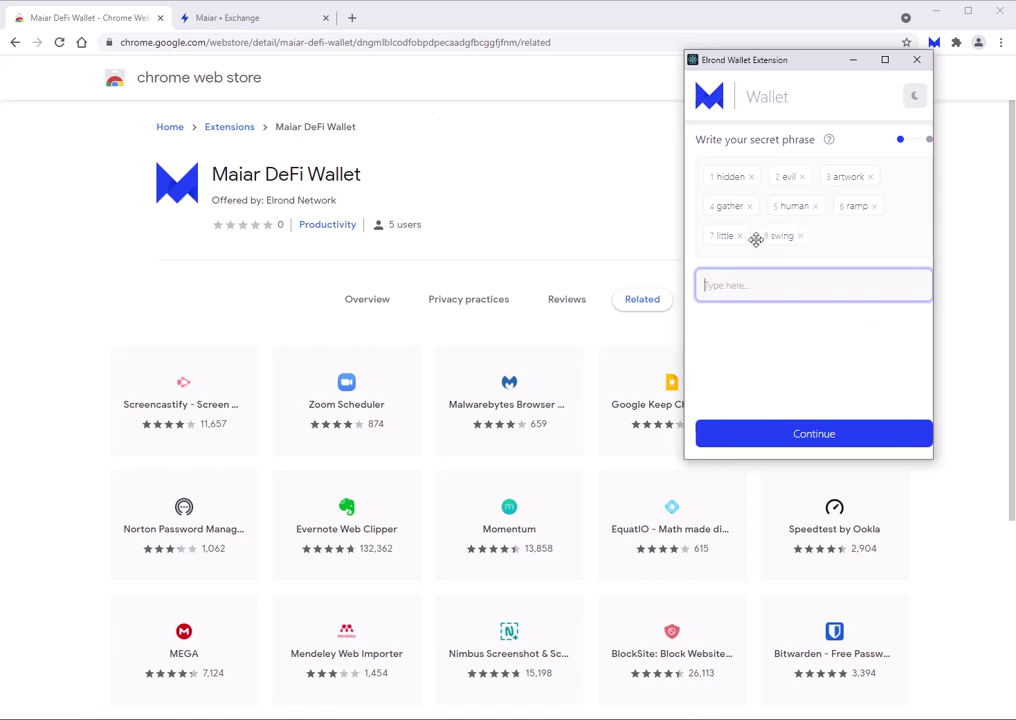
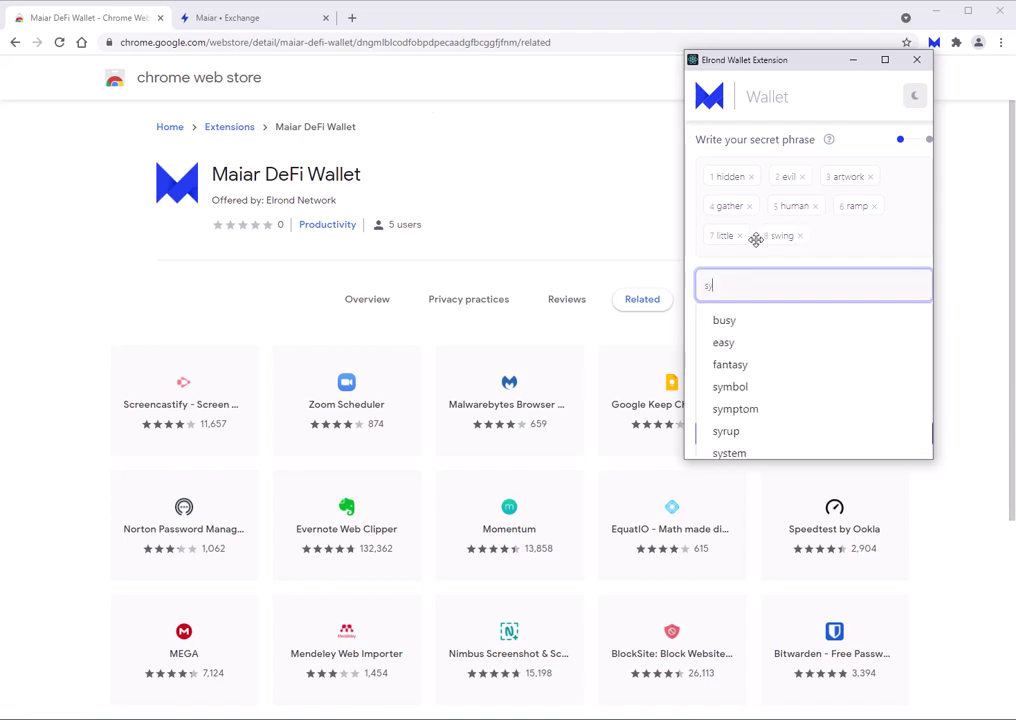
key(Down)
key(Down)
key(Down)
key(Down)
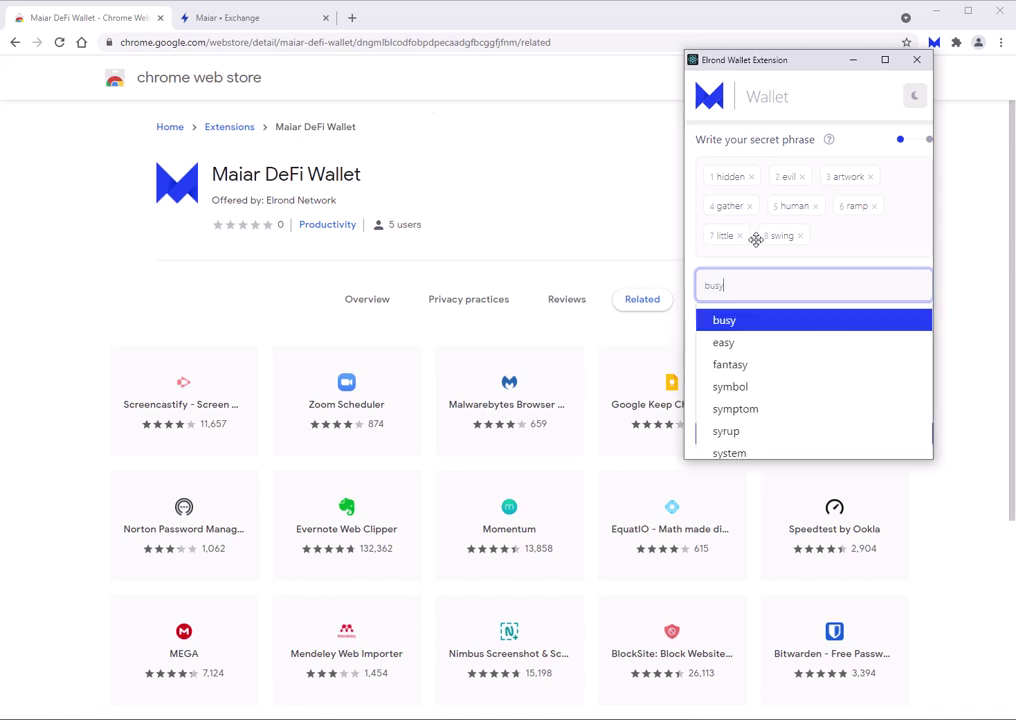
key(Return)
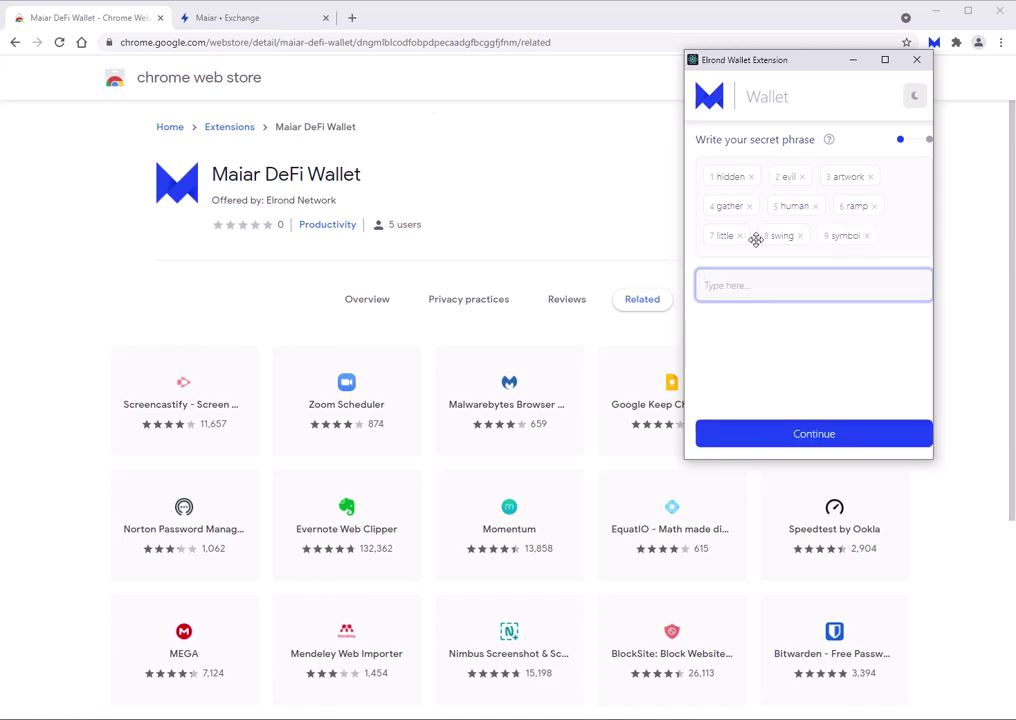
key(Down)
key(Return)
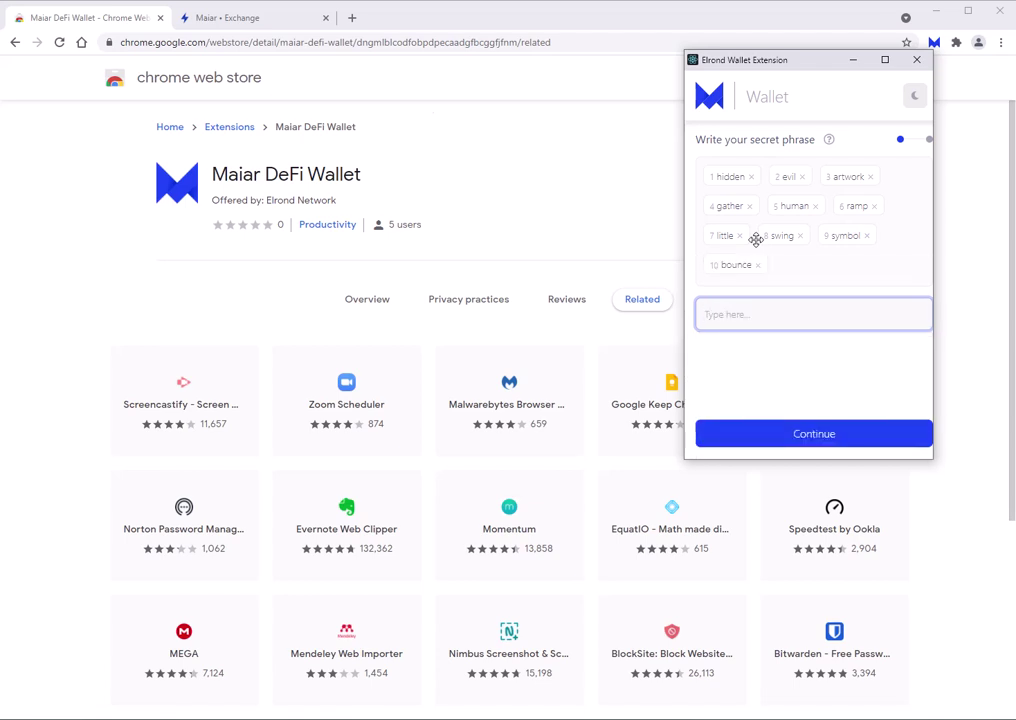
key(Down)
key(Return)
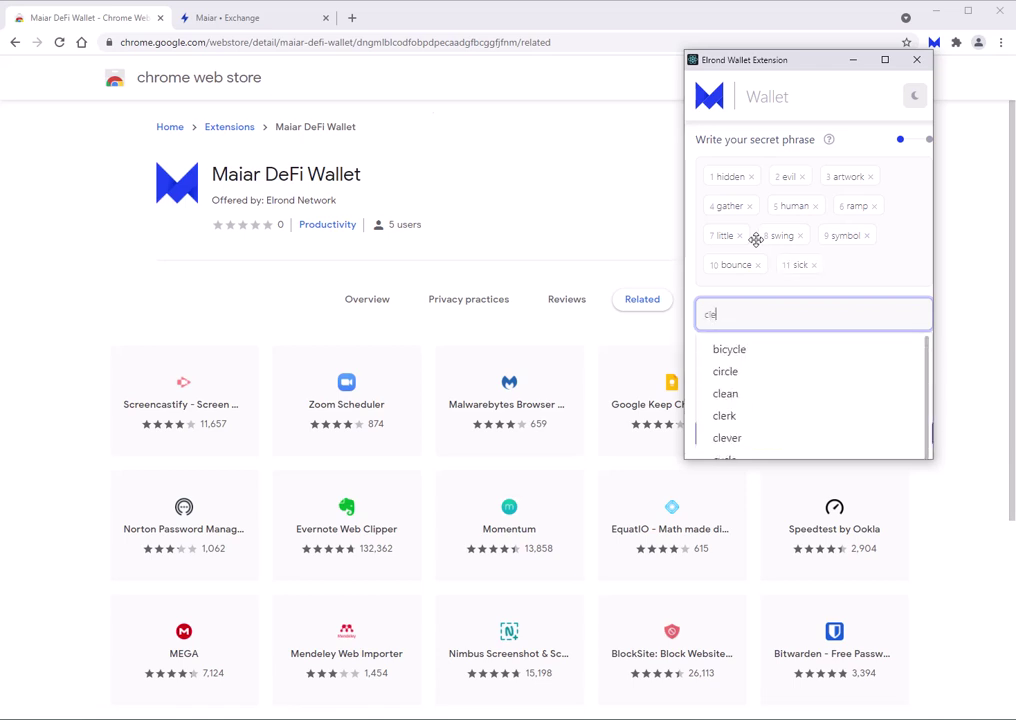
key(Down)
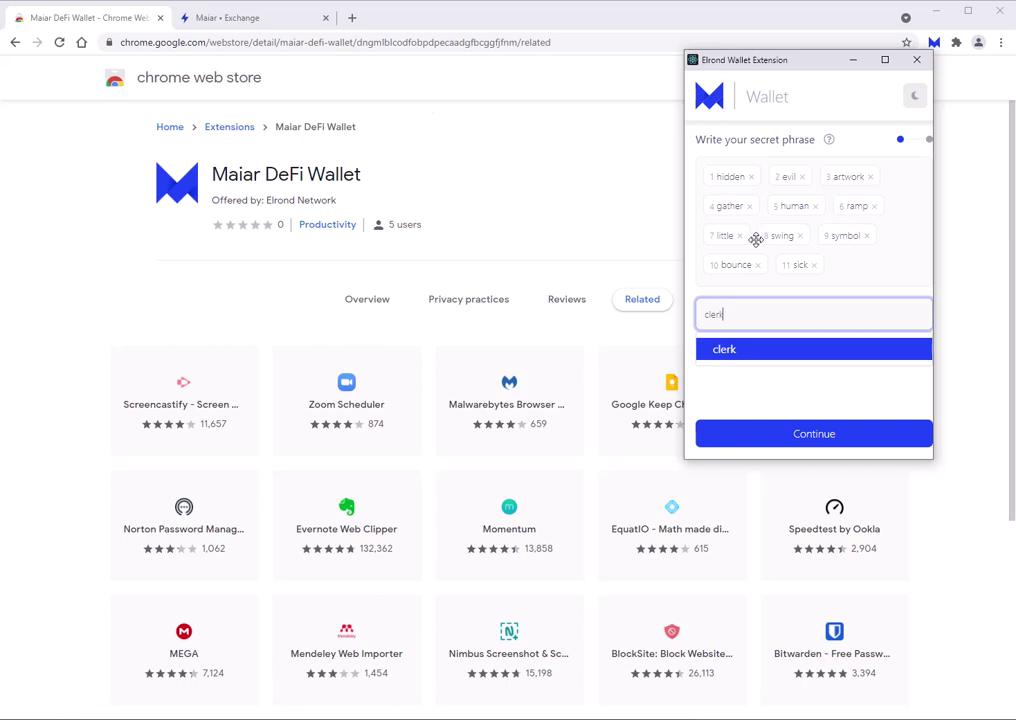
key(Return)
Enter recovery phrase words 13 through 24, fixing the mistyped entries along the way.
key(Down)
key(Return)
key(Down)
key(Return)
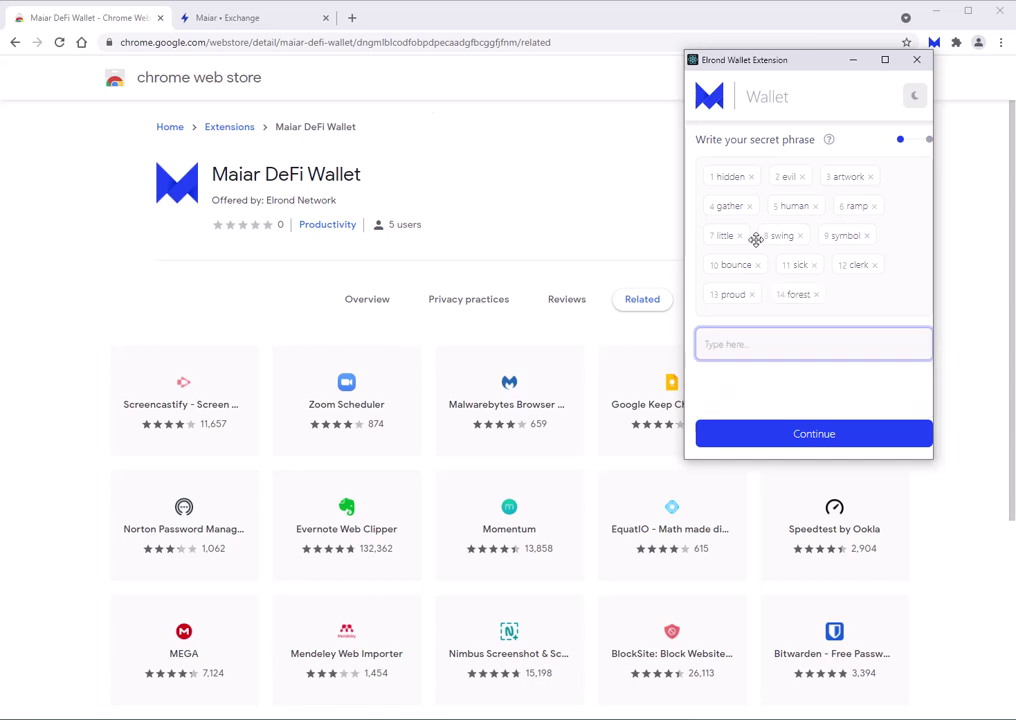
key(Down)
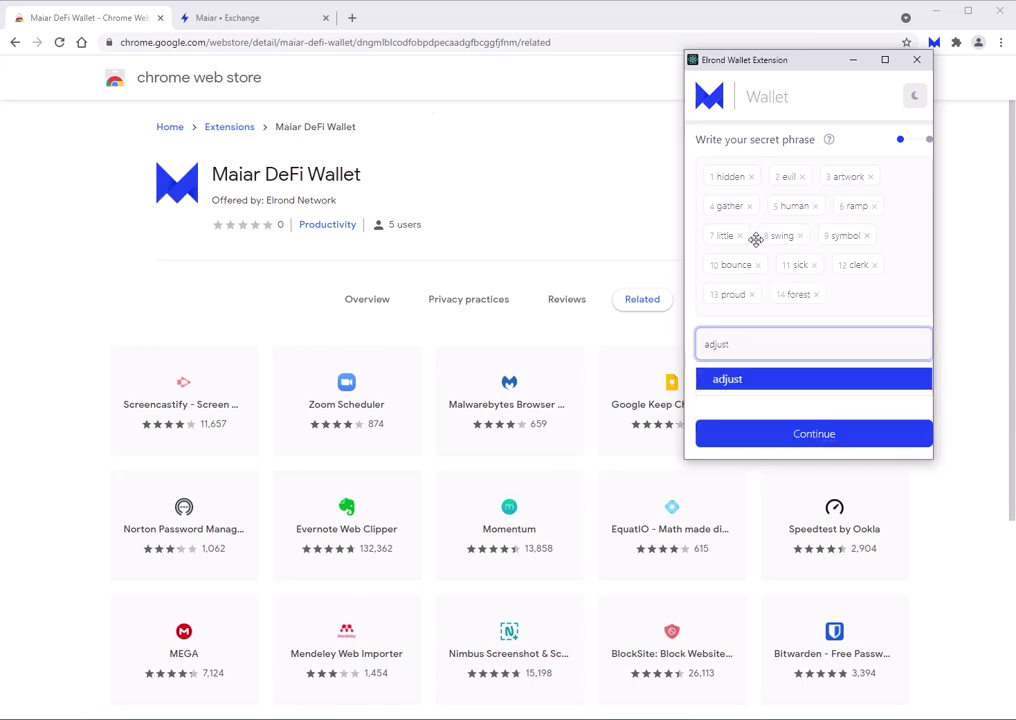
key(Return)
key(Down)
key(Return)
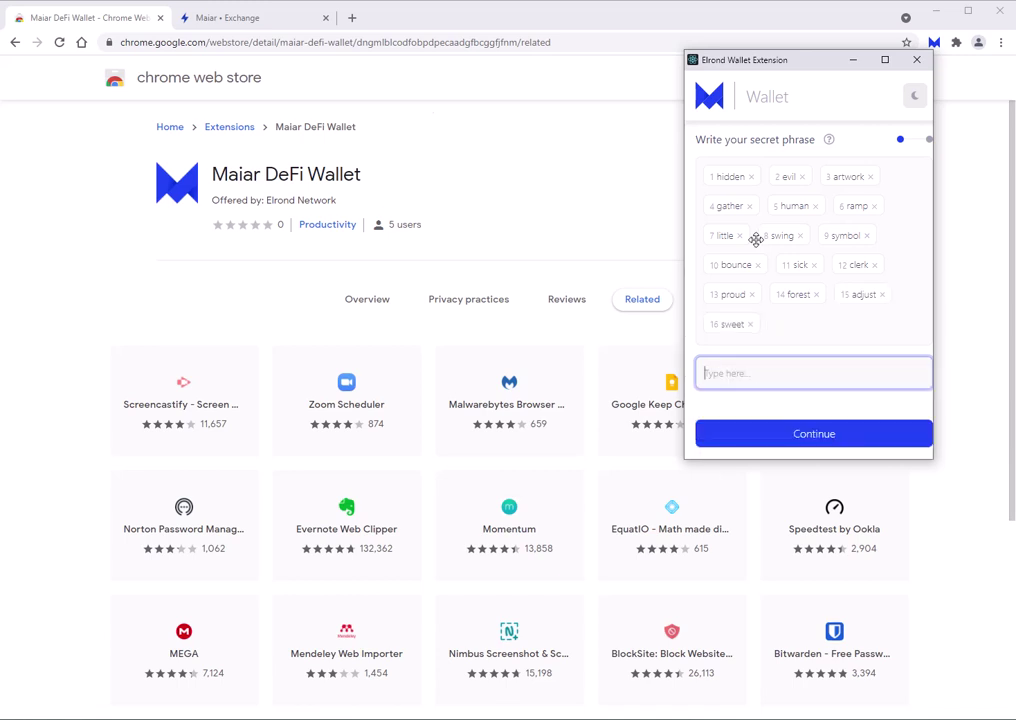
key(Down)
key(Return)
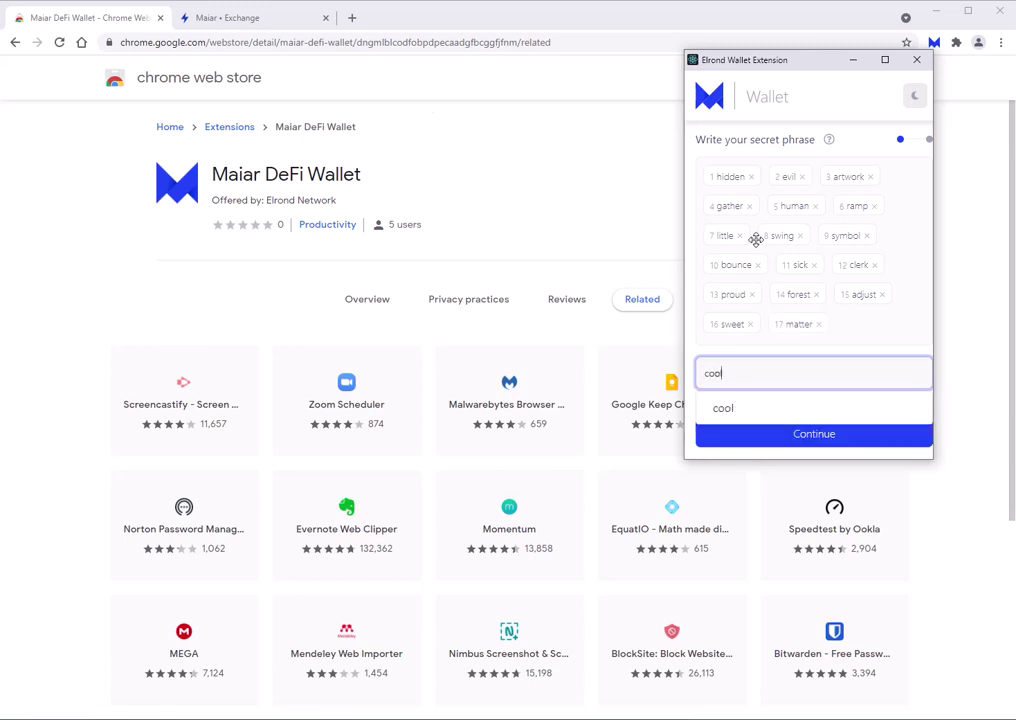
key(Down)
key(Return)
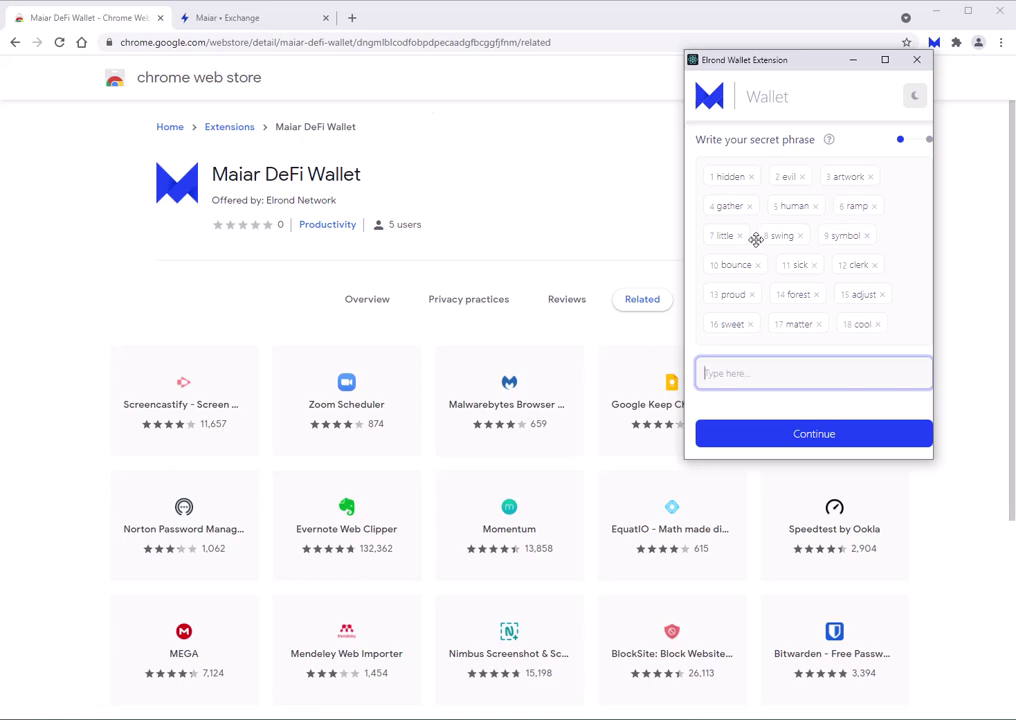
key(Down)
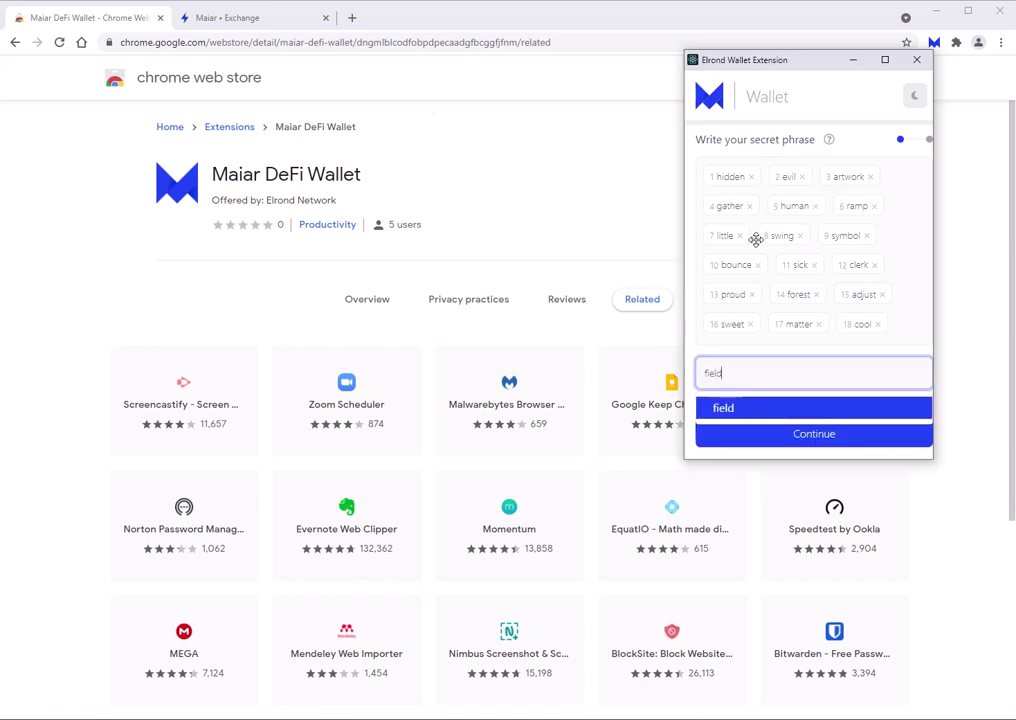
key(Return)
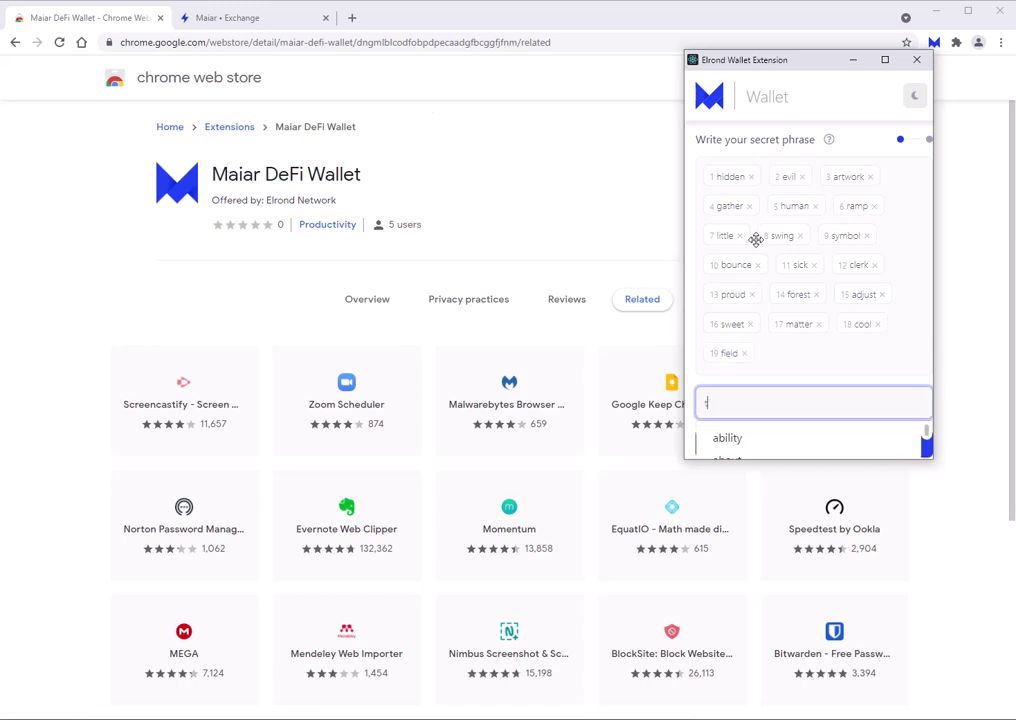
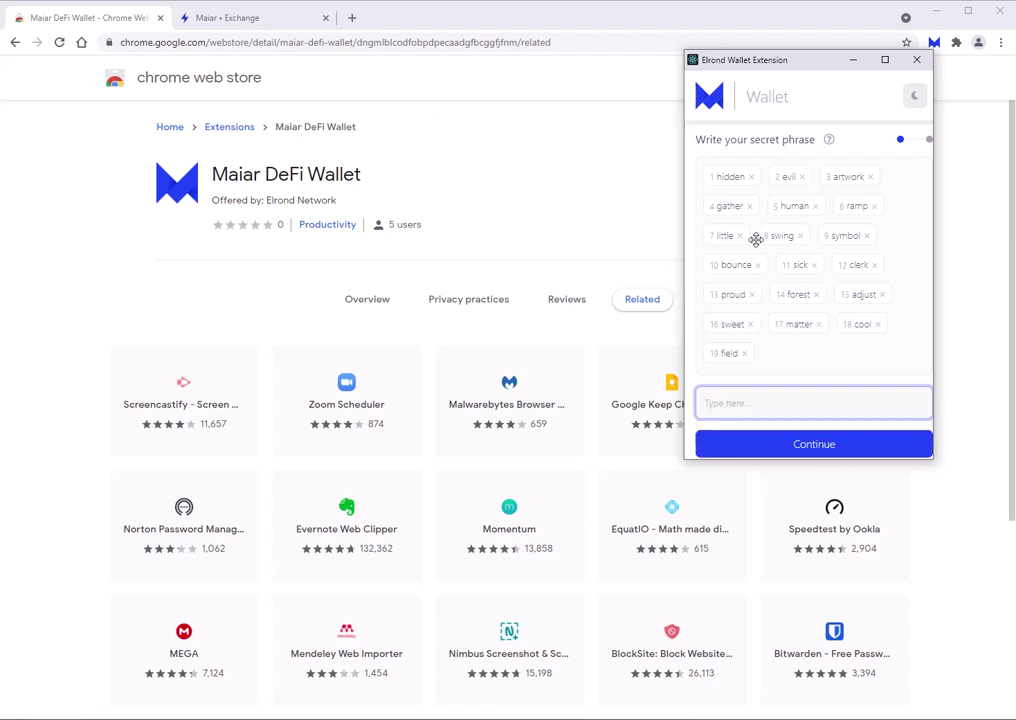
key(Return)
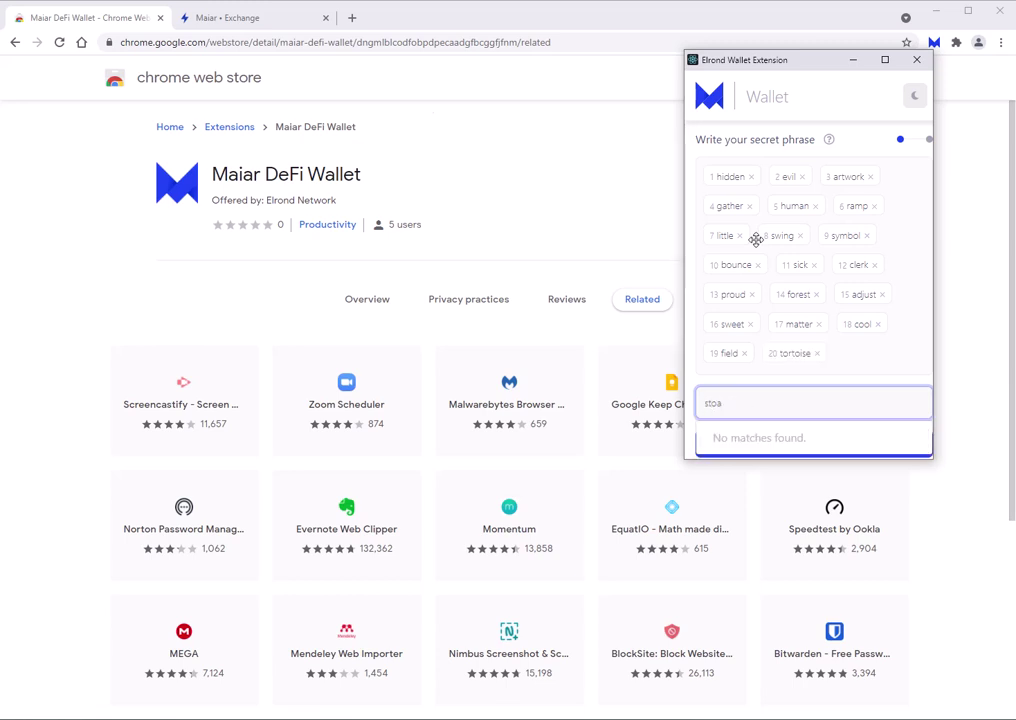
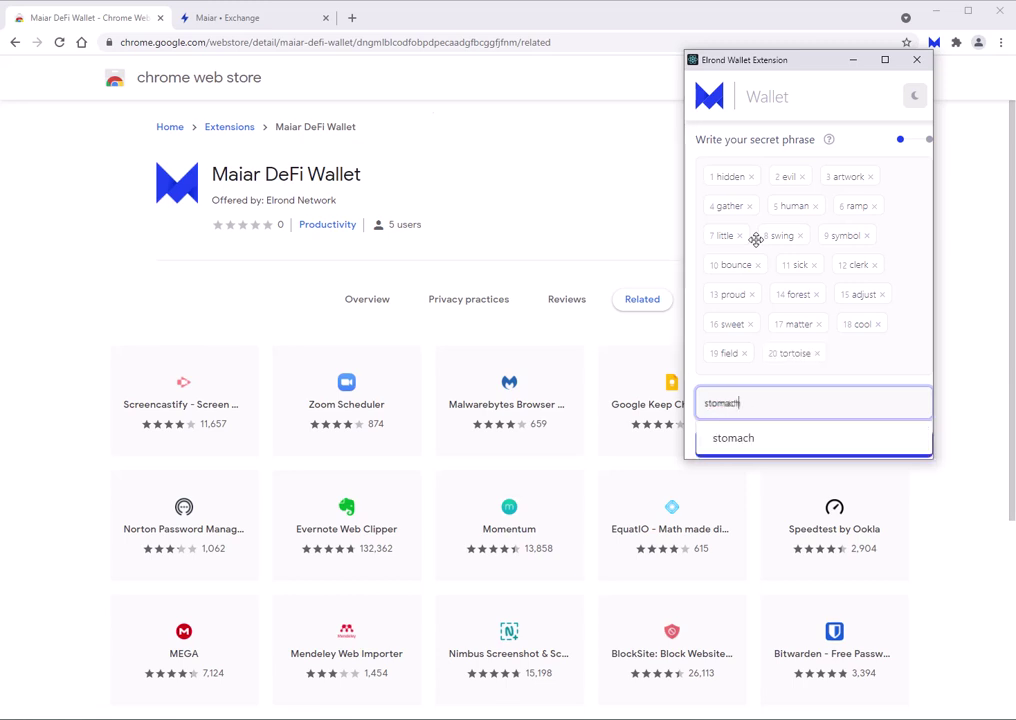
key(Return)
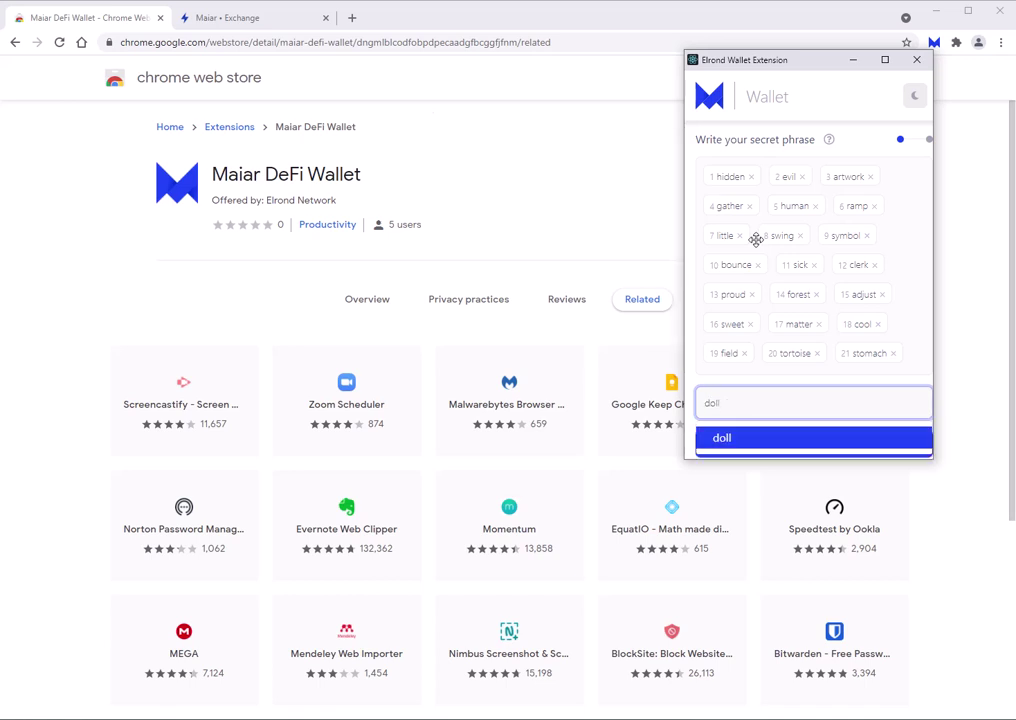
key(Return)
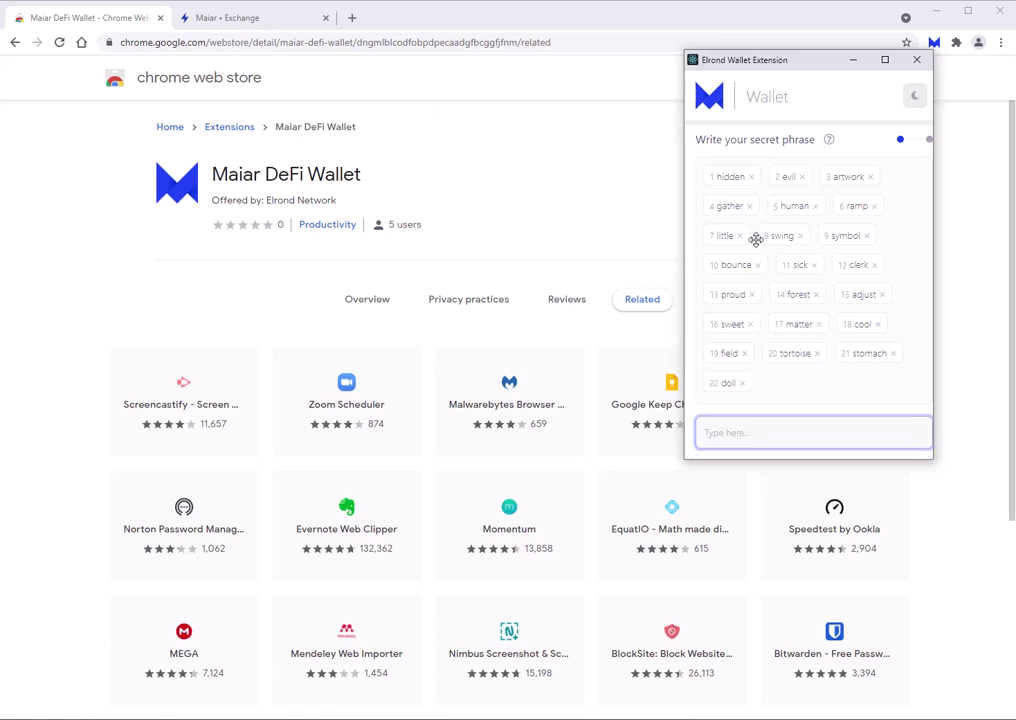
key(Return)
key(Return)
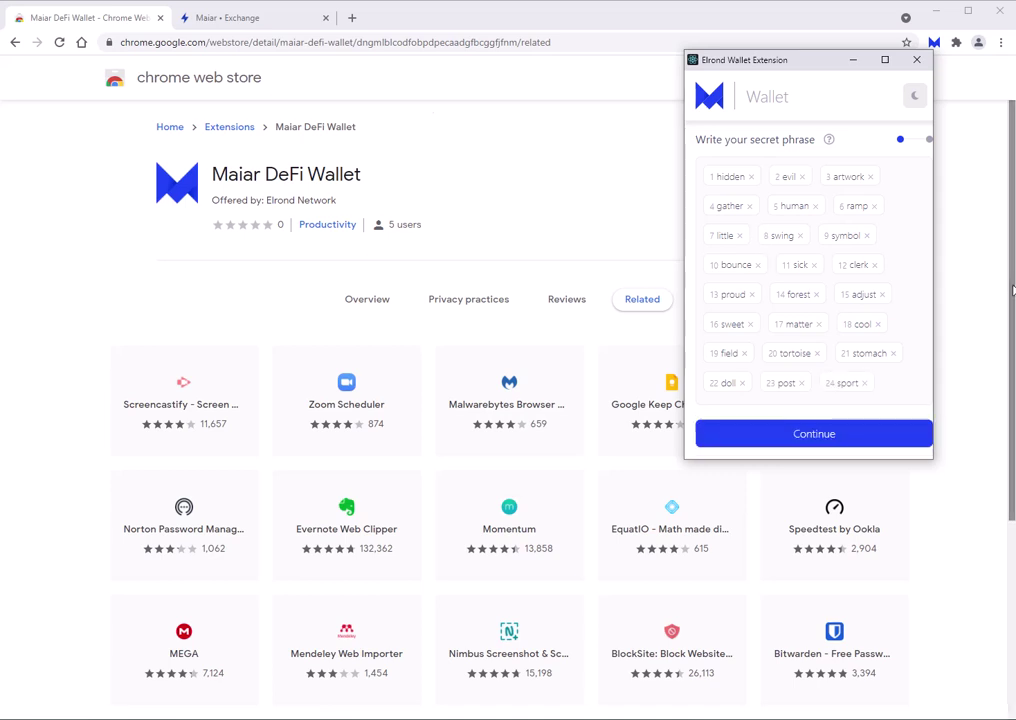
Continue past the phrase, set and confirm the wallet password, then close the Wallet Created screen.
click(820, 438)
click(712, 197)
text(••)
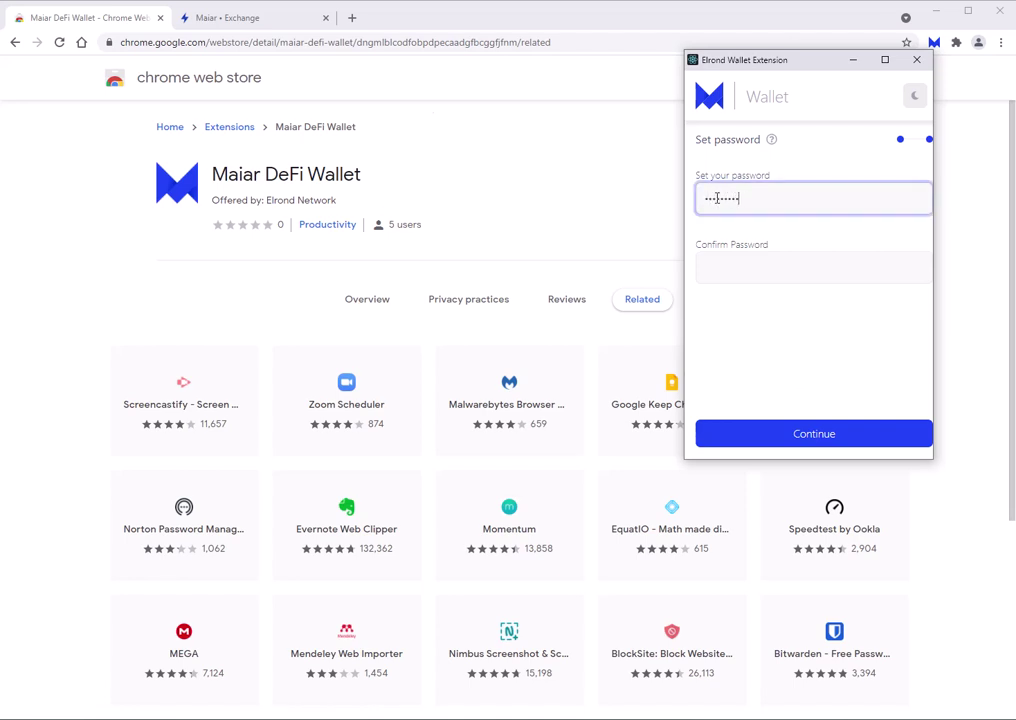
key(Tab)
text(••••••••••)
key(Return)
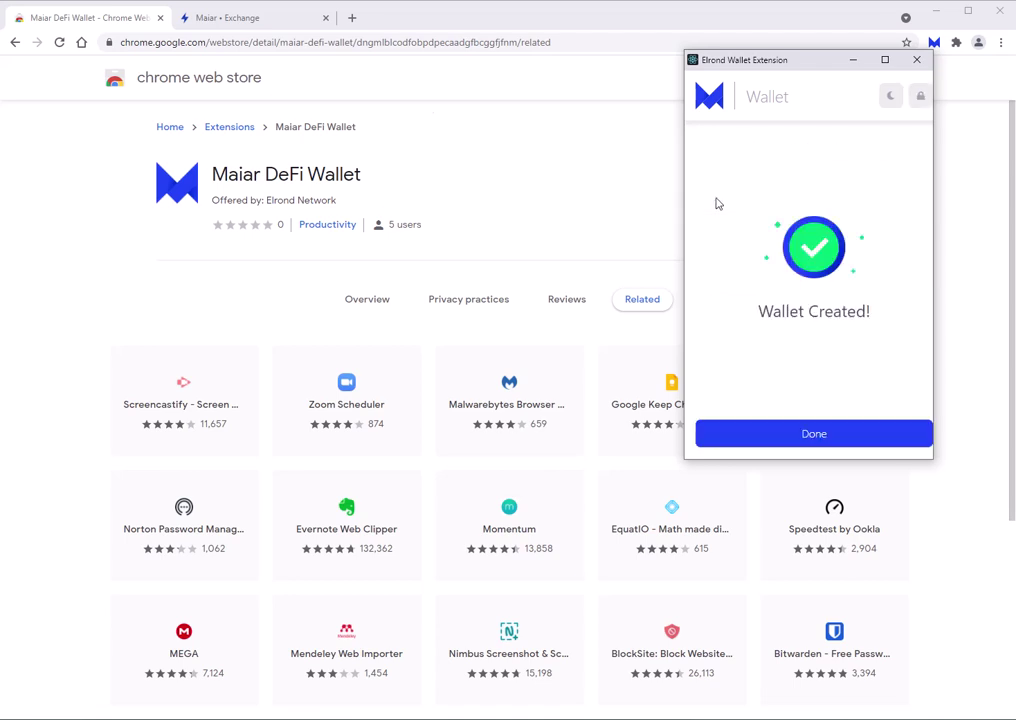
click(812, 435)
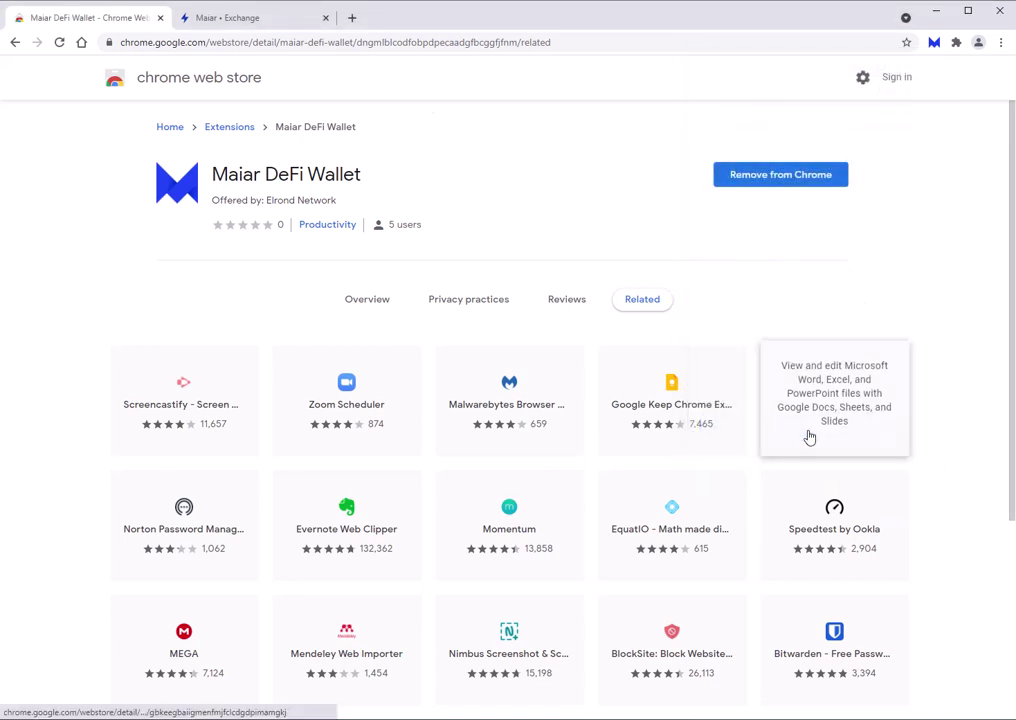
Open the wallet showing 40.01 xEGLD and preview, then cancel, the Send form.
click(934, 43)
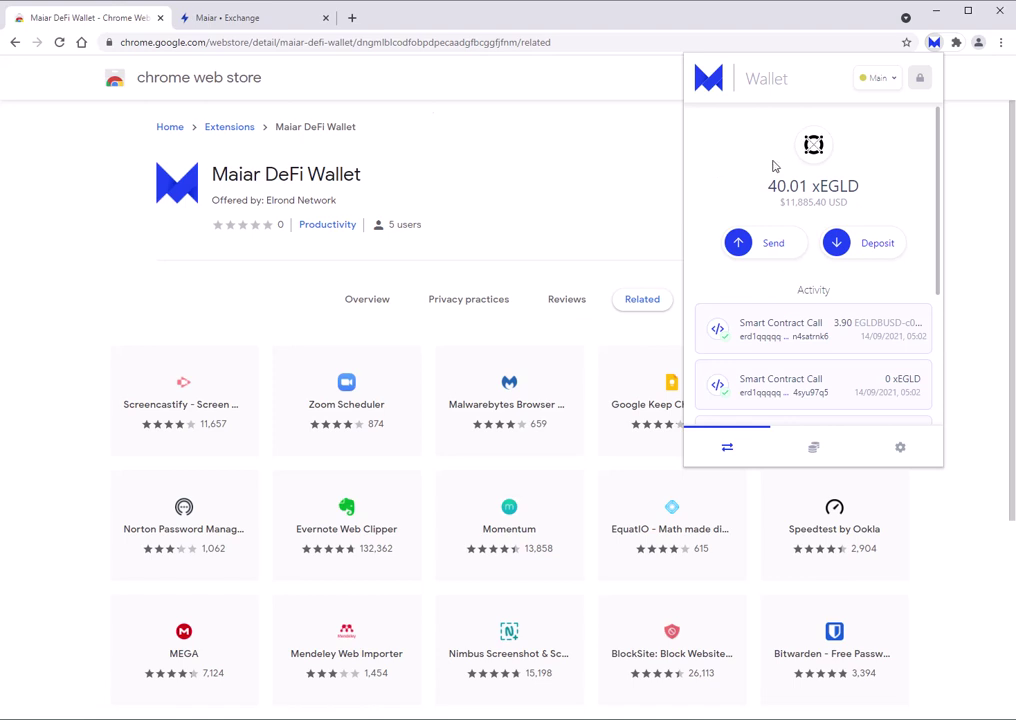
scroll(787, 263, down, 3)
scroll(783, 218, down, 3)
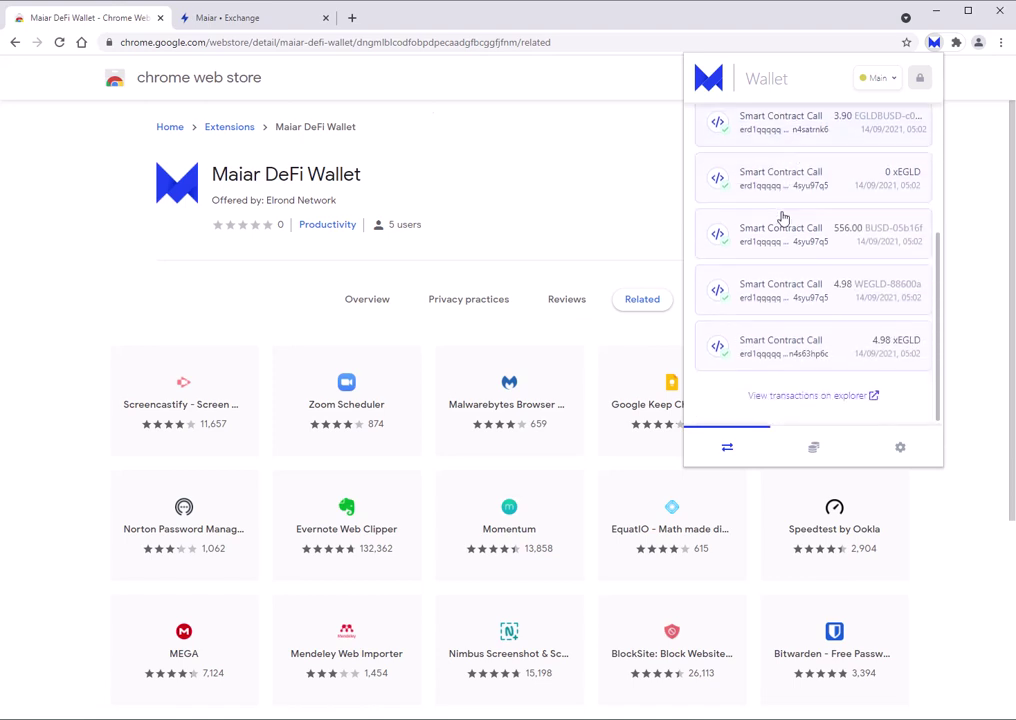
scroll(782, 216, up, 5)
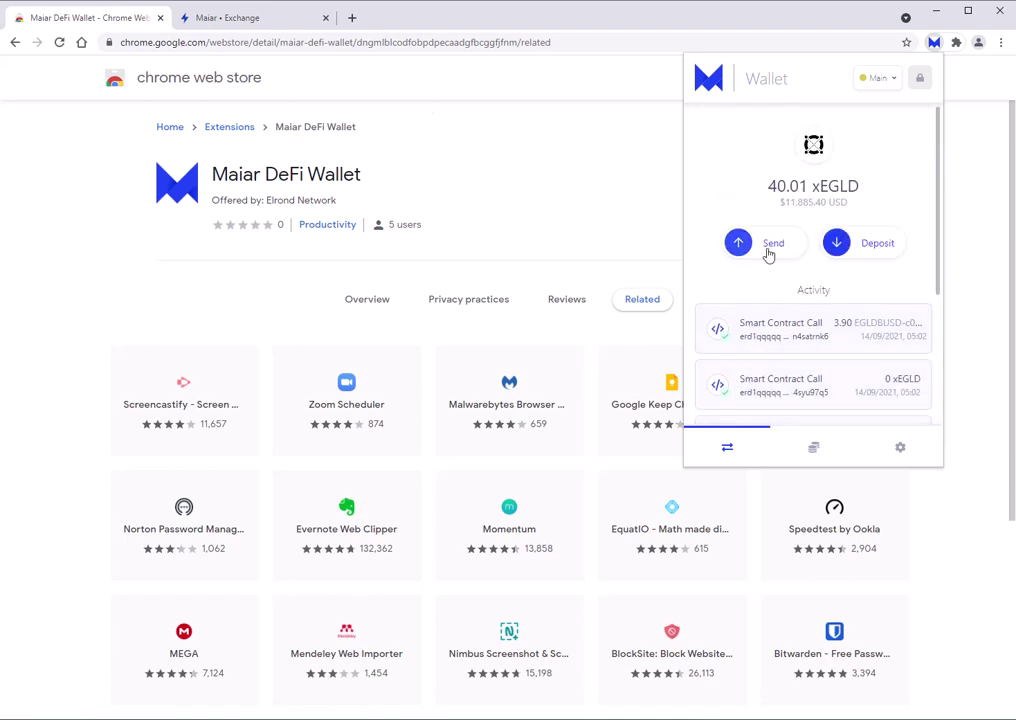
click(770, 246)
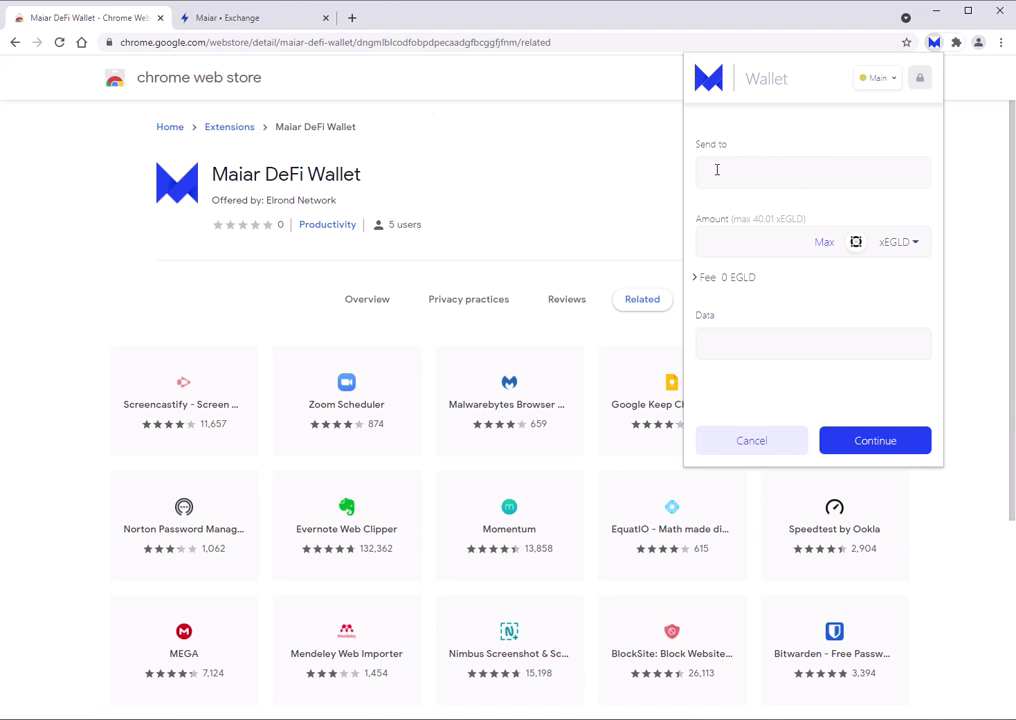
click(752, 446)
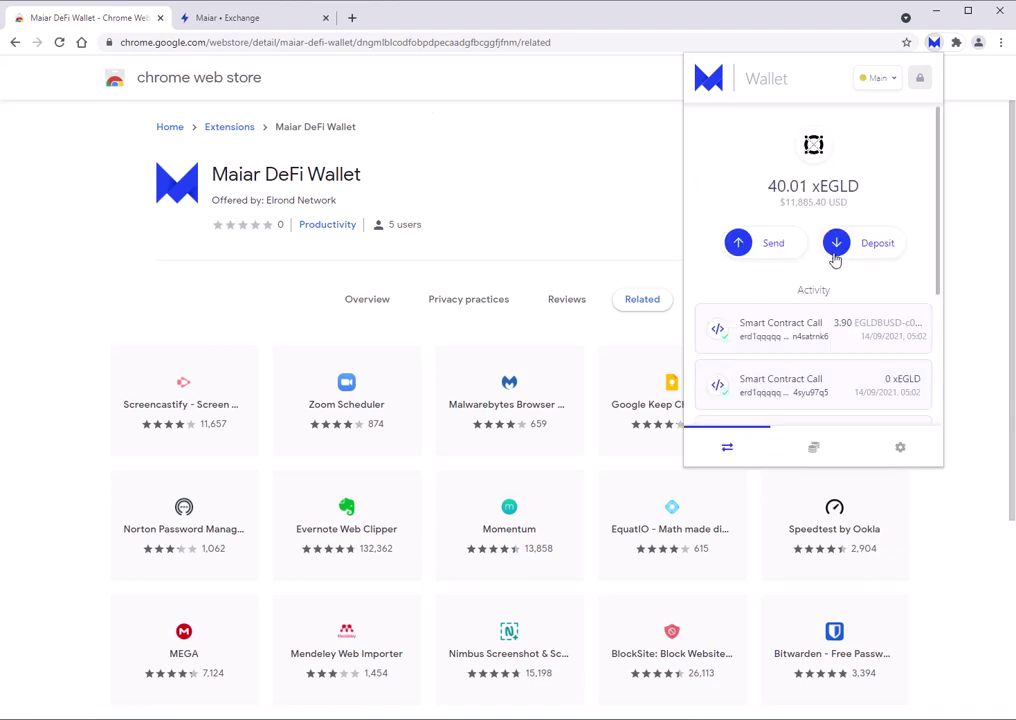
View the wallet's deposit address, then its tokens list, and open wallet settings.
click(834, 258)
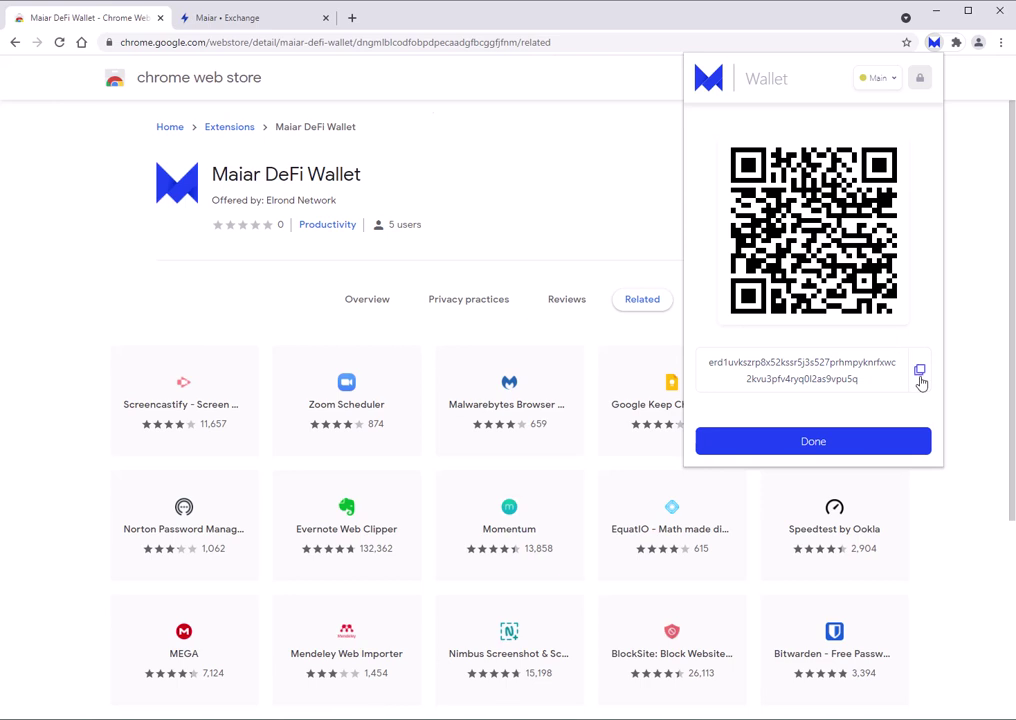
click(813, 445)
click(814, 450)
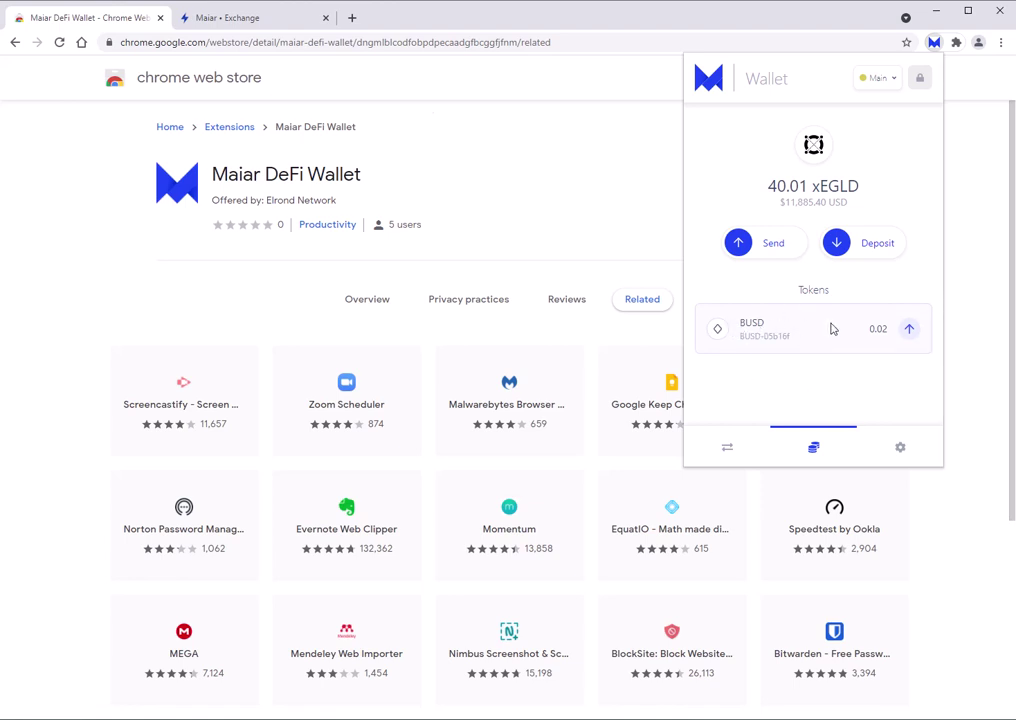
click(898, 453)
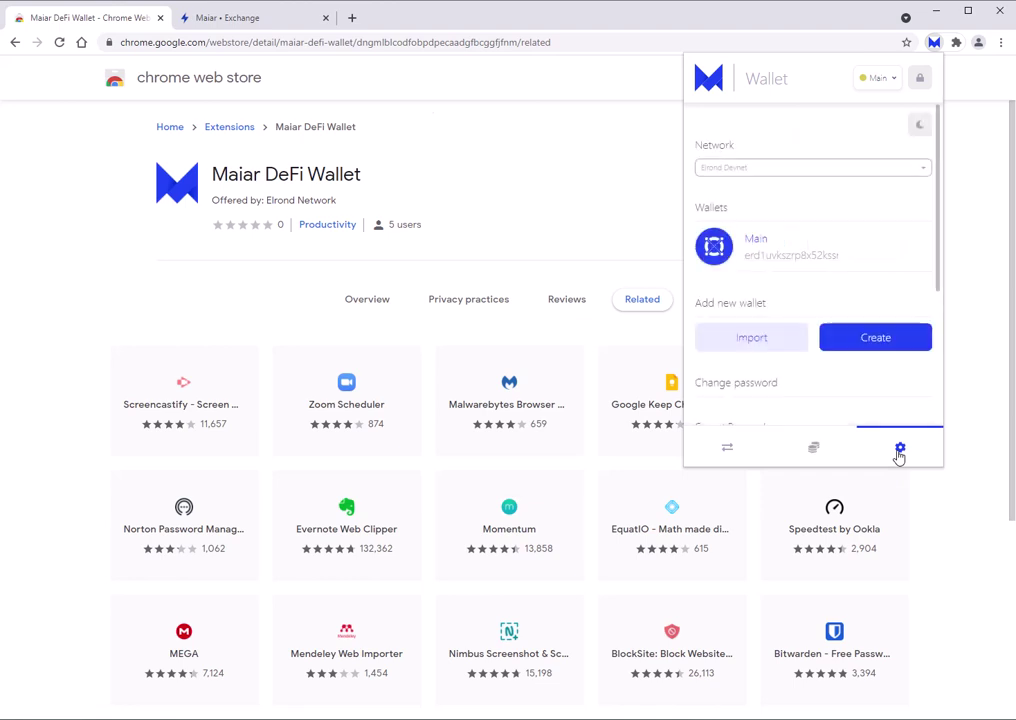
Keep Elrond Devnet selected as the wallet's network and review the settings.
click(836, 170)
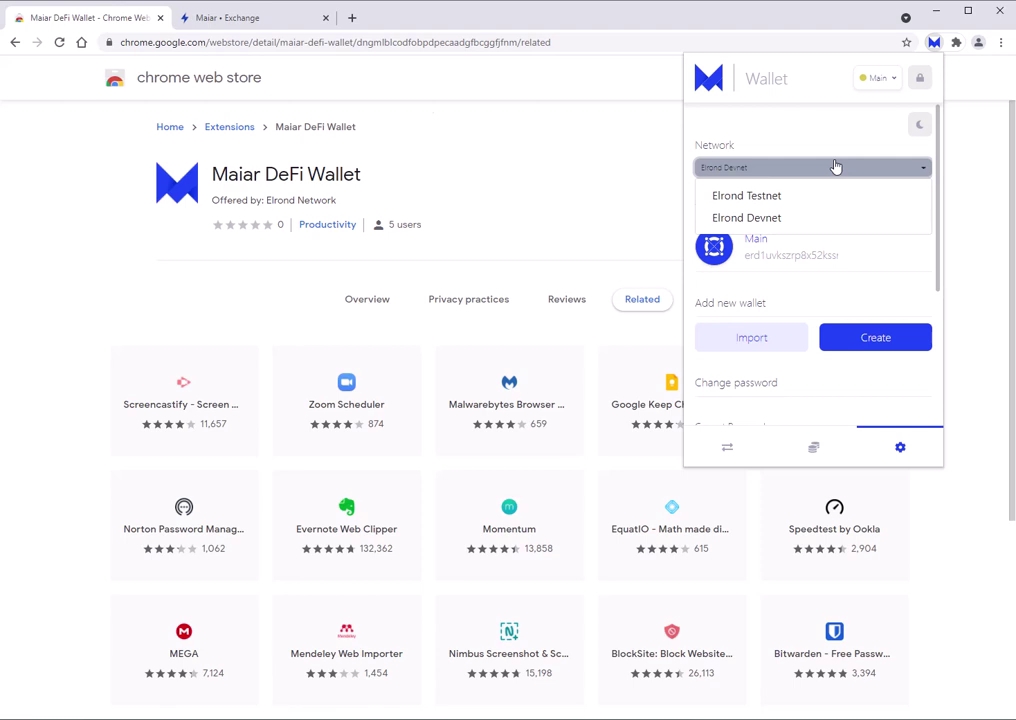
click(836, 167)
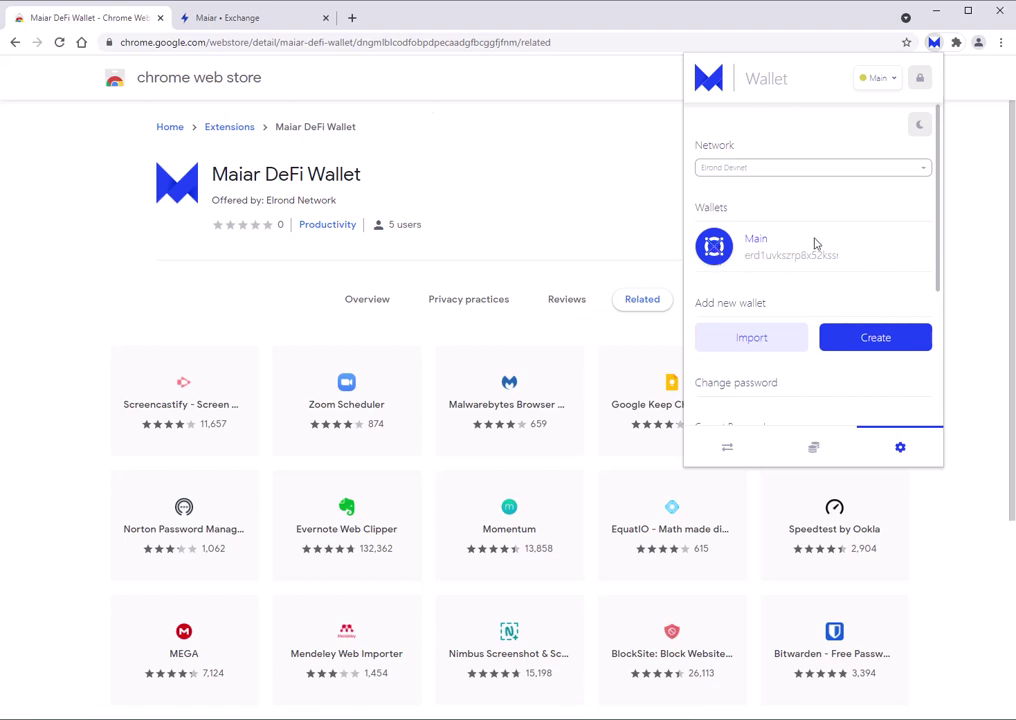
scroll(815, 244, down, 2)
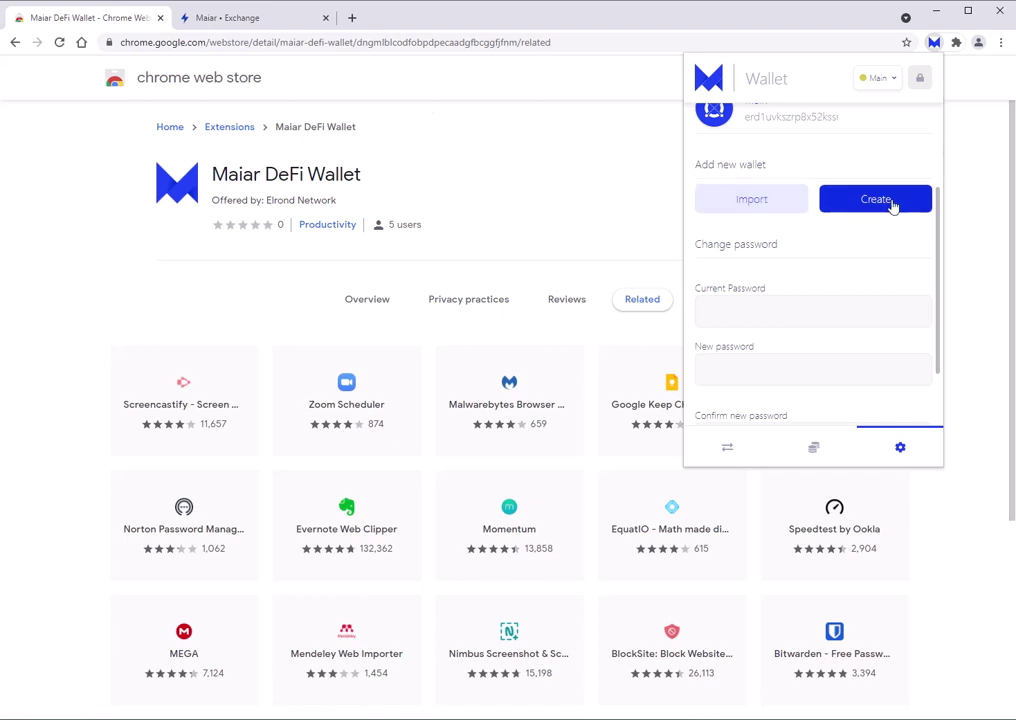
scroll(891, 205, down, 2)
scroll(763, 224, up, 3)
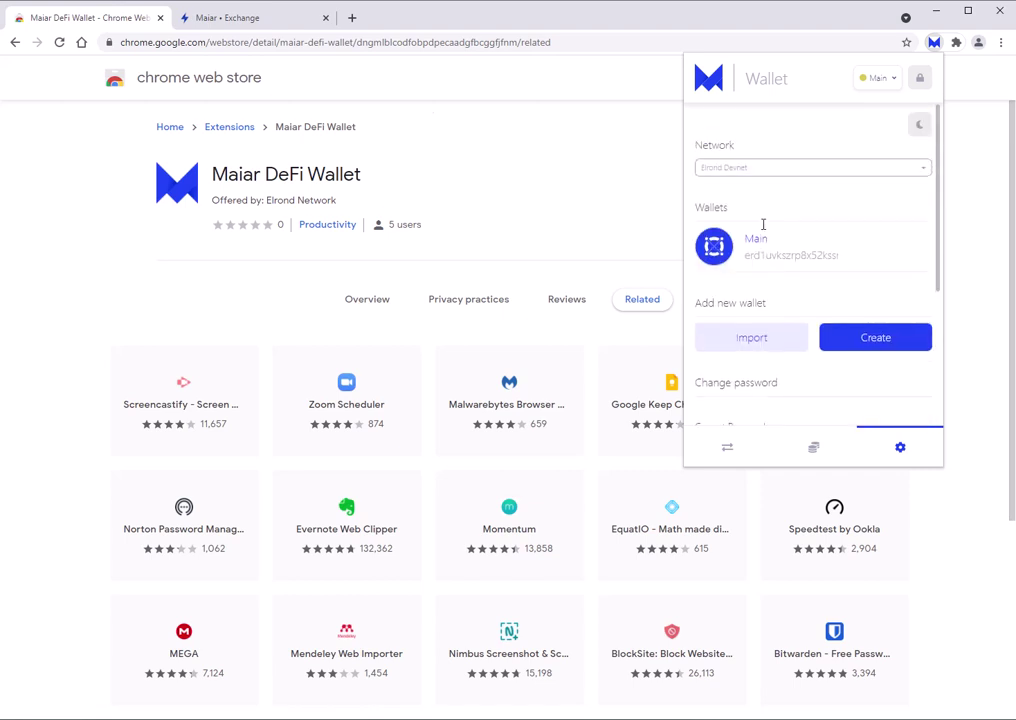
Switch the wallet to dark theme and back to light, then lock it.
click(919, 125)
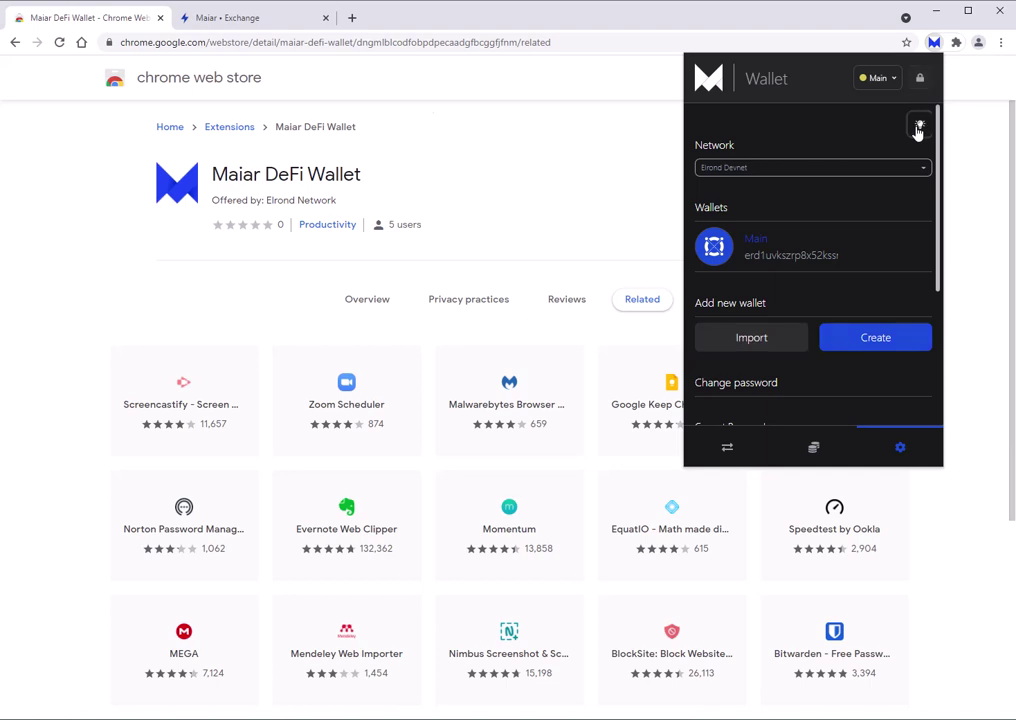
click(918, 126)
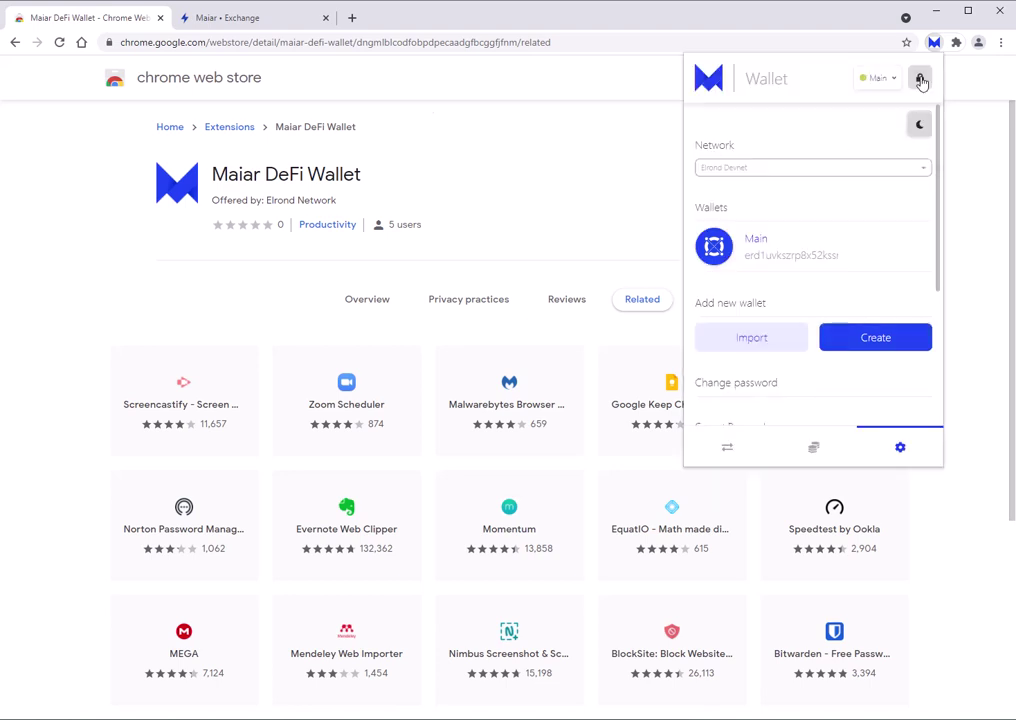
click(921, 82)
Unlock the wallet with its password after a rejected first attempt, then close the popup.
click(765, 373)
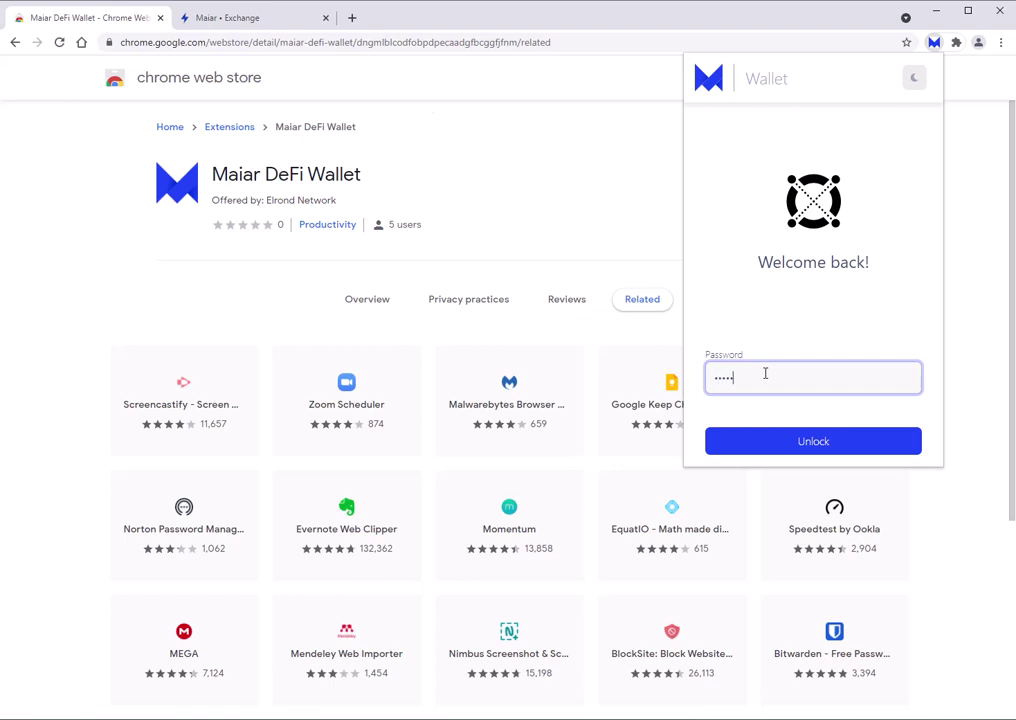
key(Return)
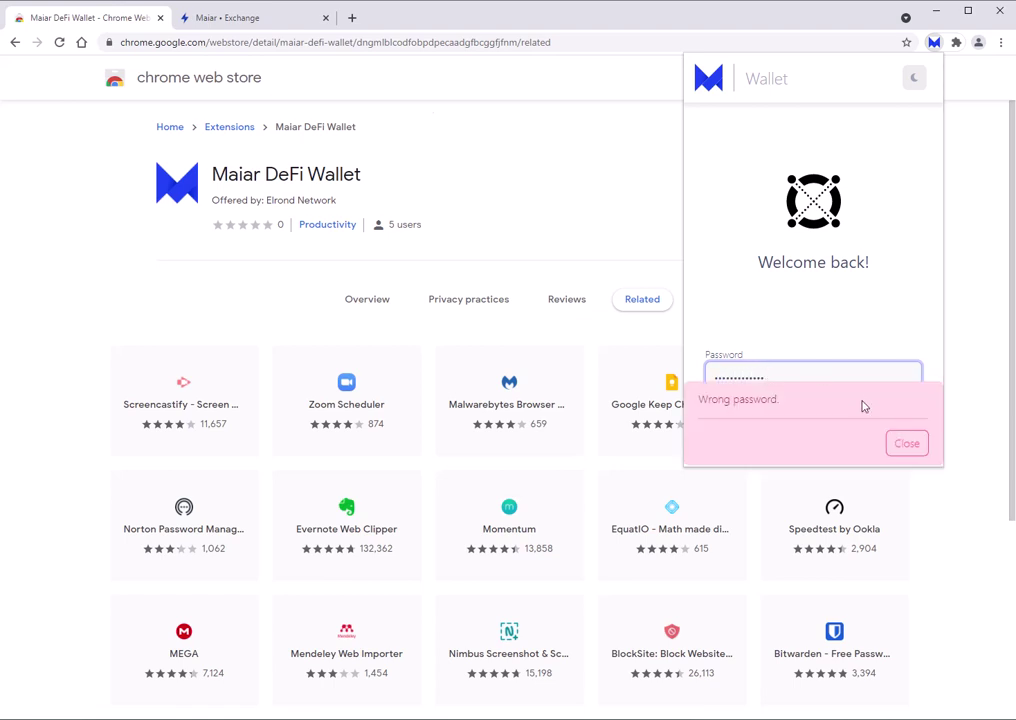
click(864, 406)
double_click(705, 386)
text(••)
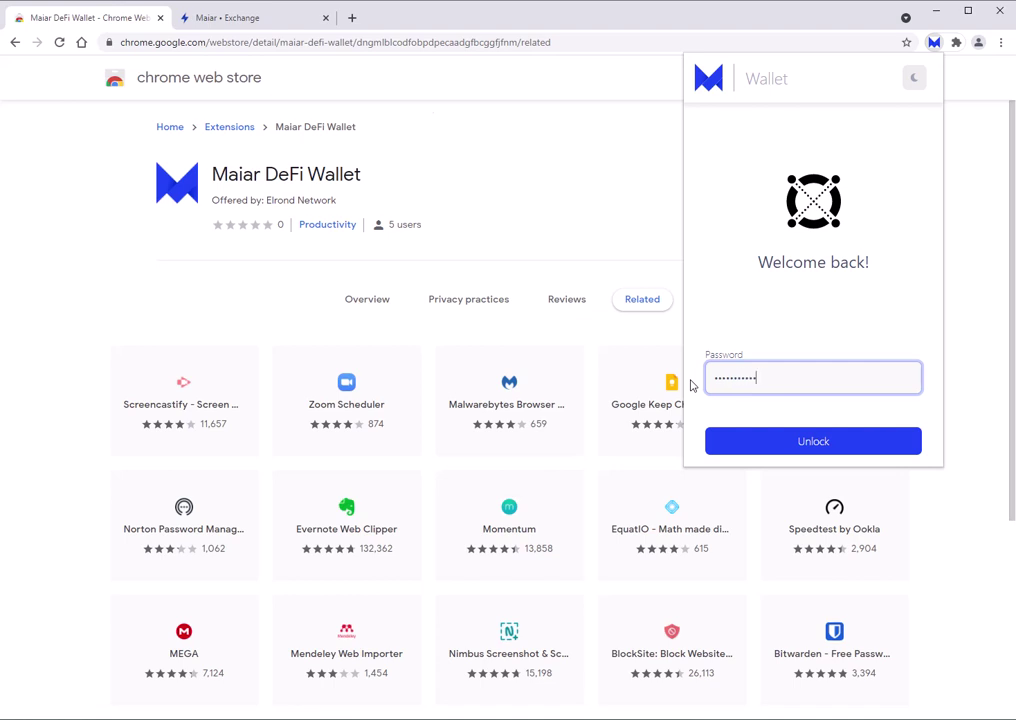
key(Return)
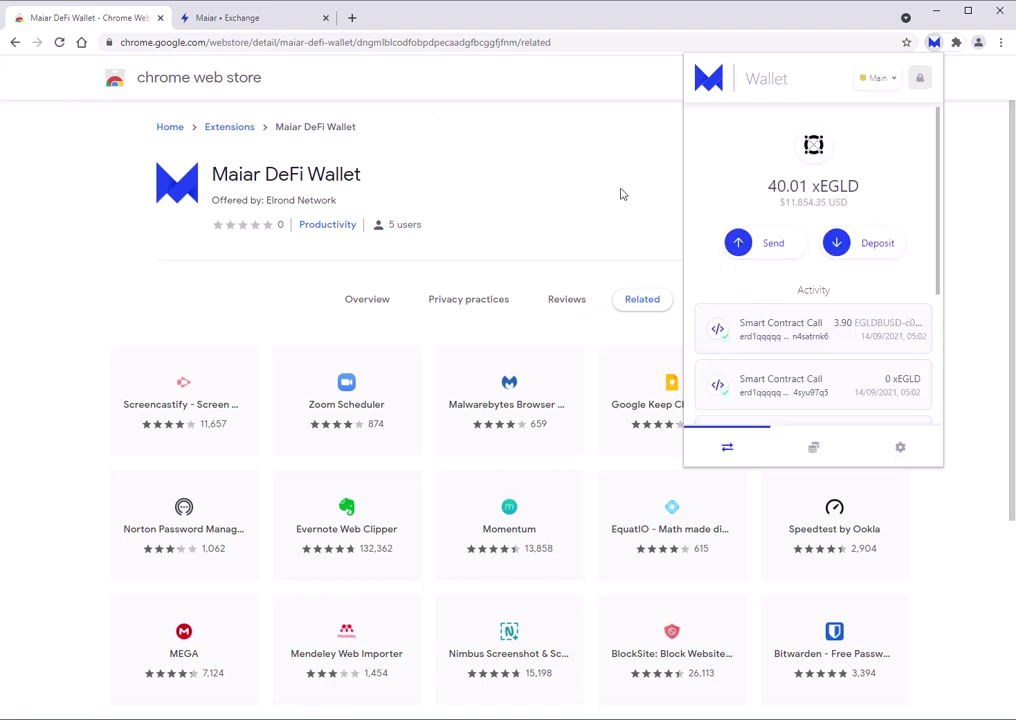
click(440, 150)
Connect Maiar DeFi Wallet's Main account to Maiar Exchange and go to Farms.
click(224, 22)
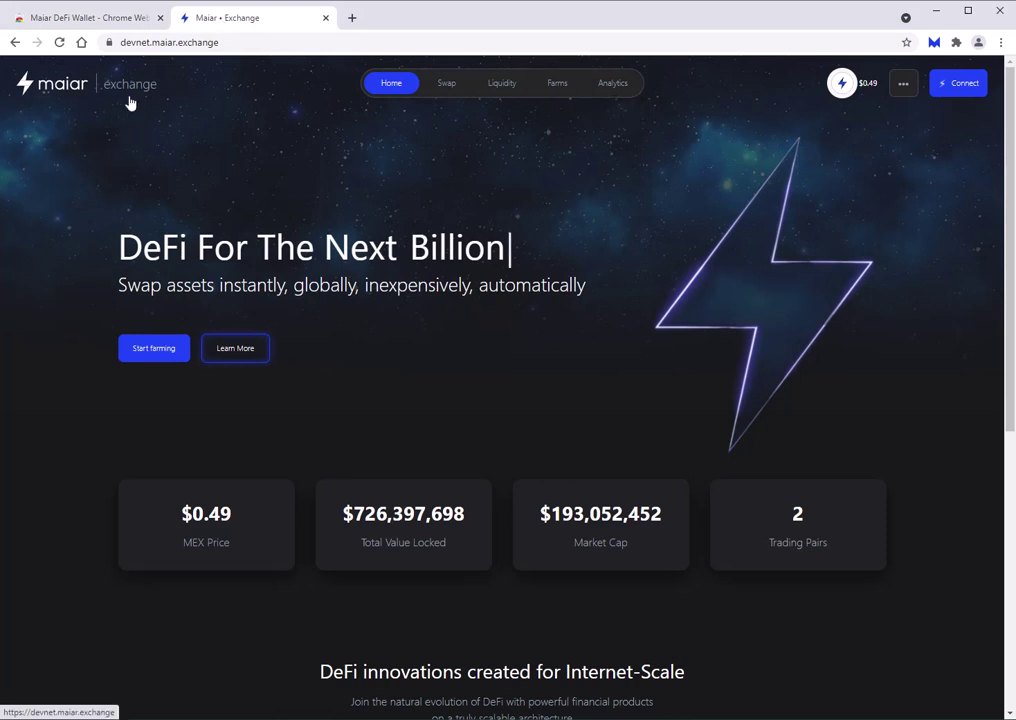
click(961, 93)
click(416, 316)
click(858, 210)
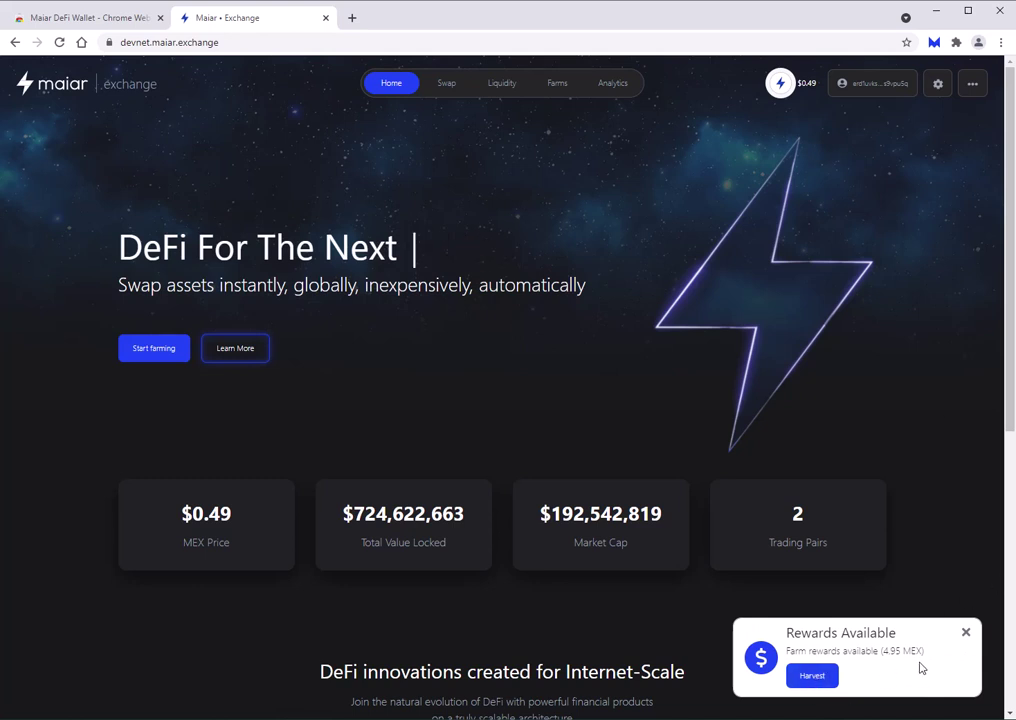
click(821, 683)
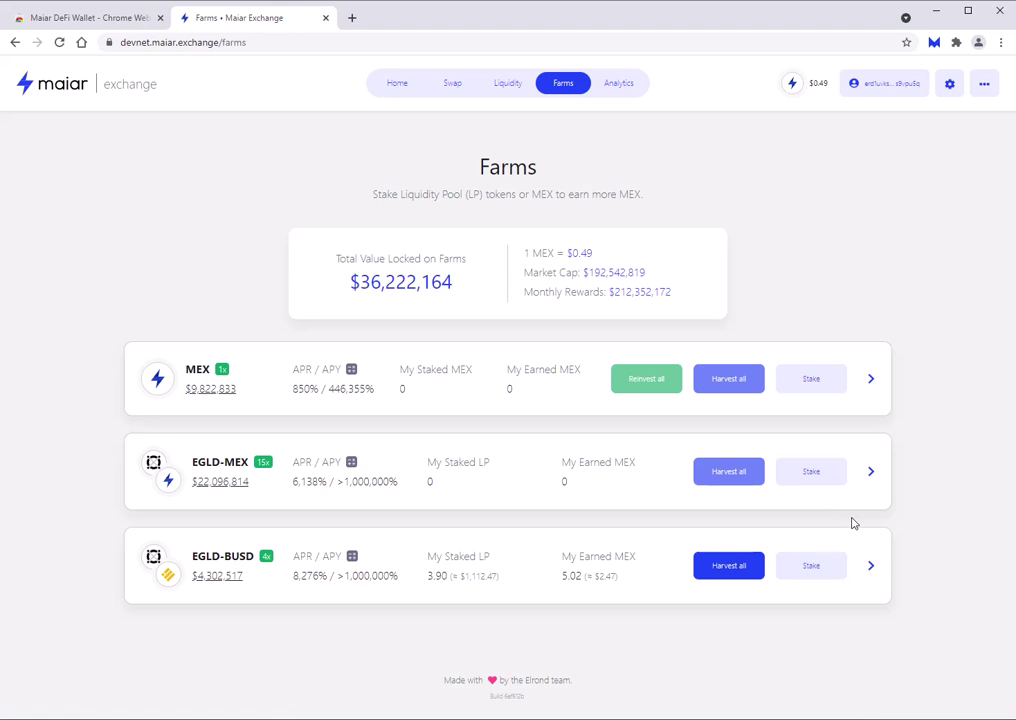
Harvest the 5.02 locked MEX from the EGLD-BUSD farm, signing in the wallet.
click(735, 575)
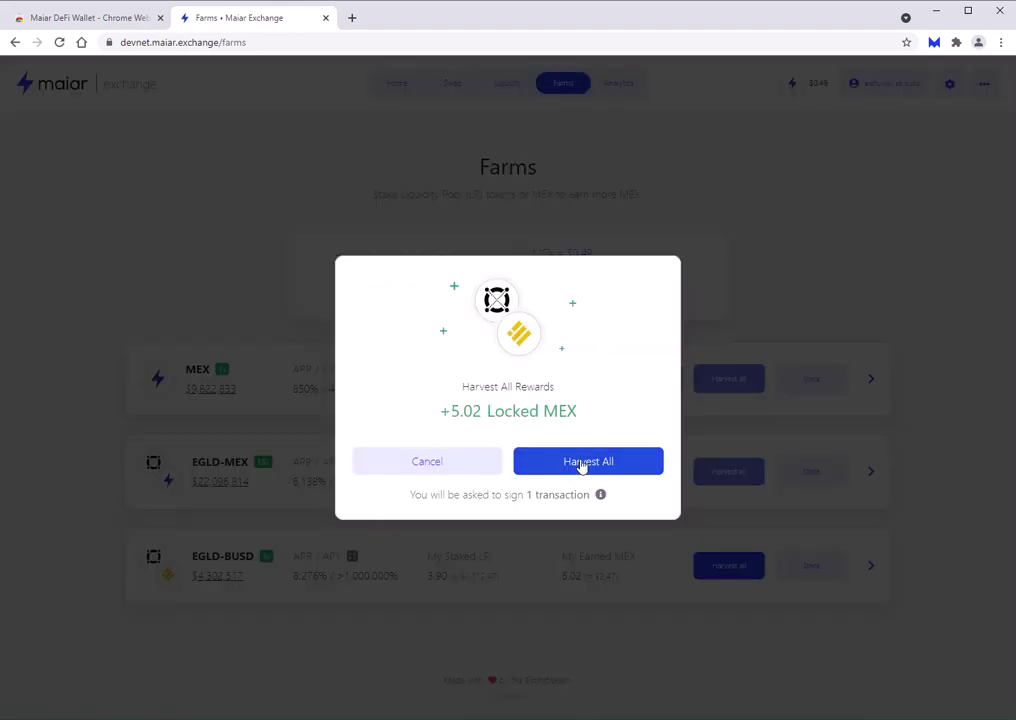
click(582, 466)
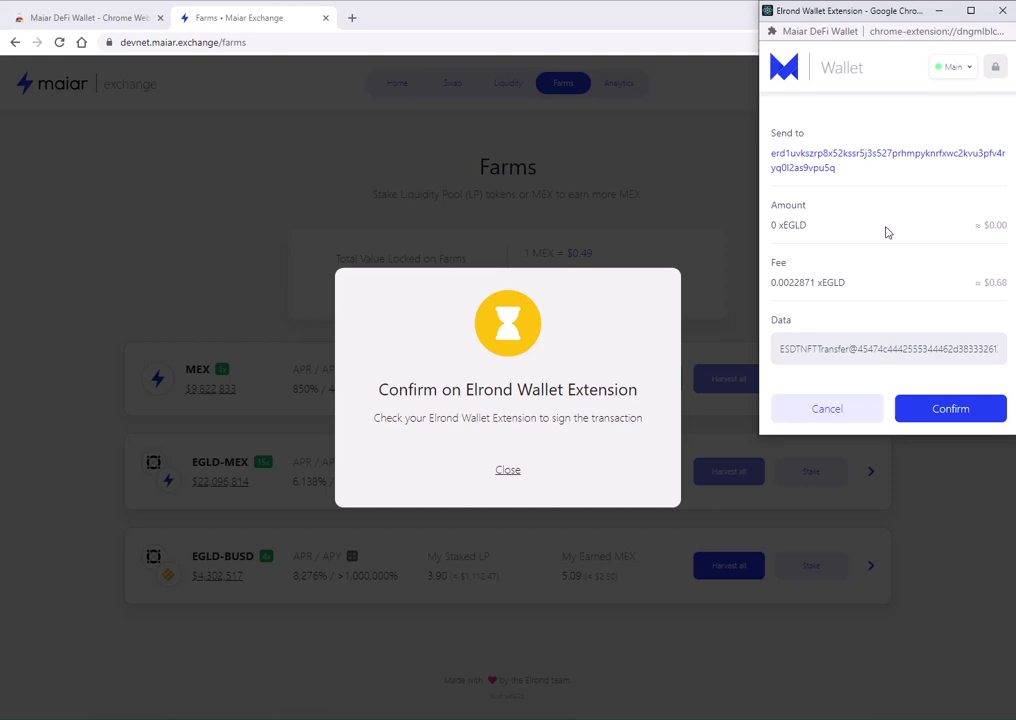
click(950, 410)
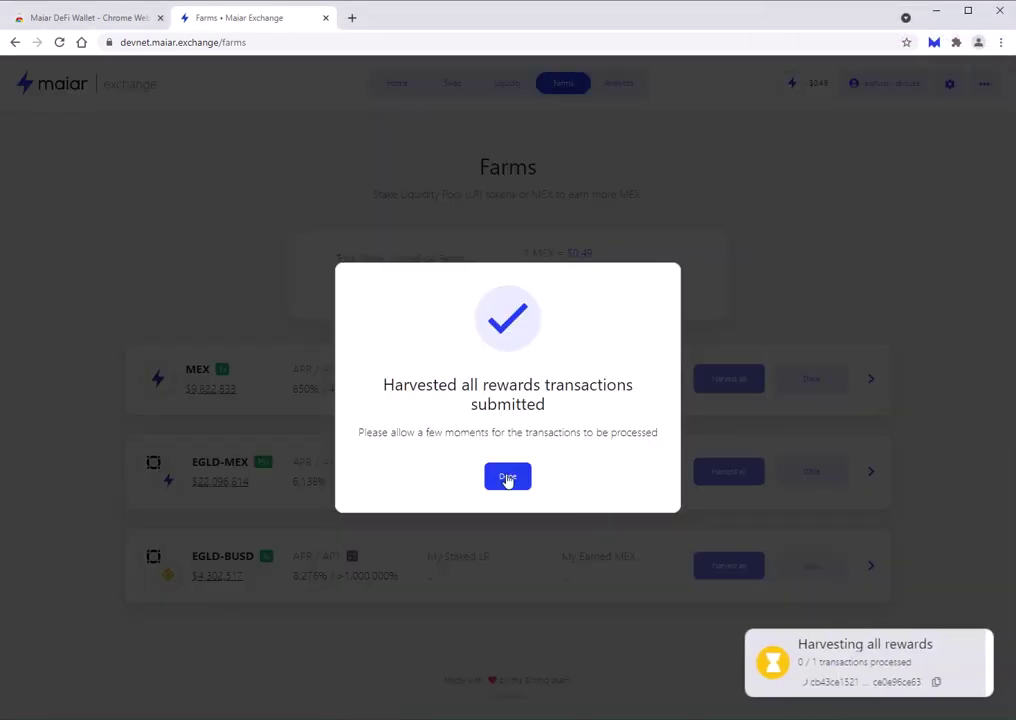
click(506, 484)
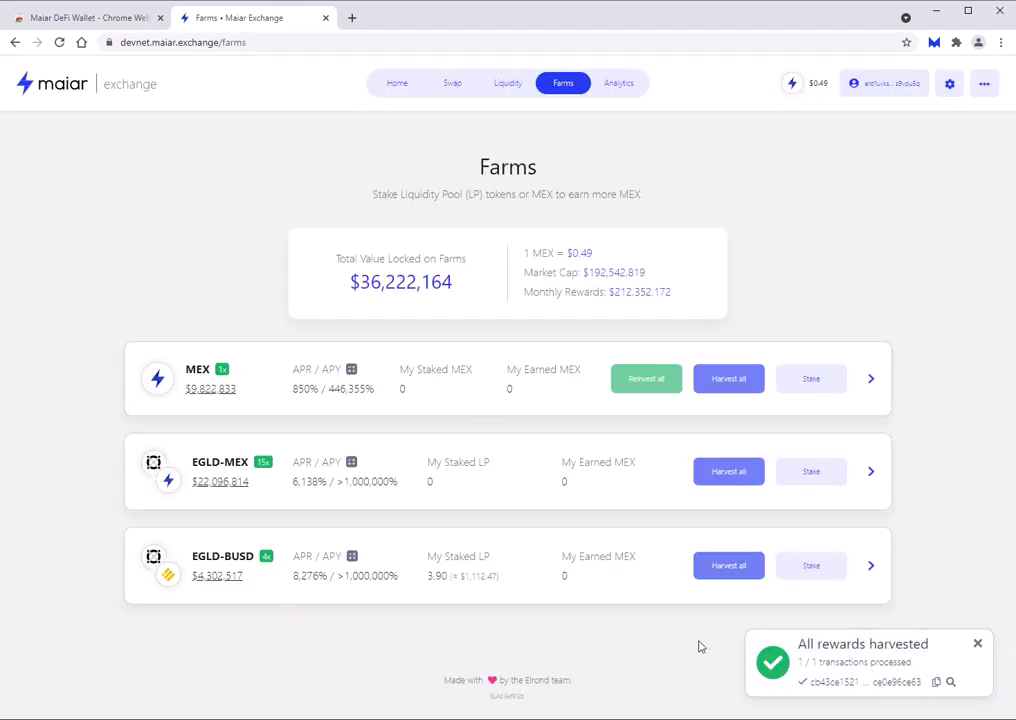
In the MEX farm stake form, choose LKMEX and enable Lock rewards.
click(820, 385)
click(645, 342)
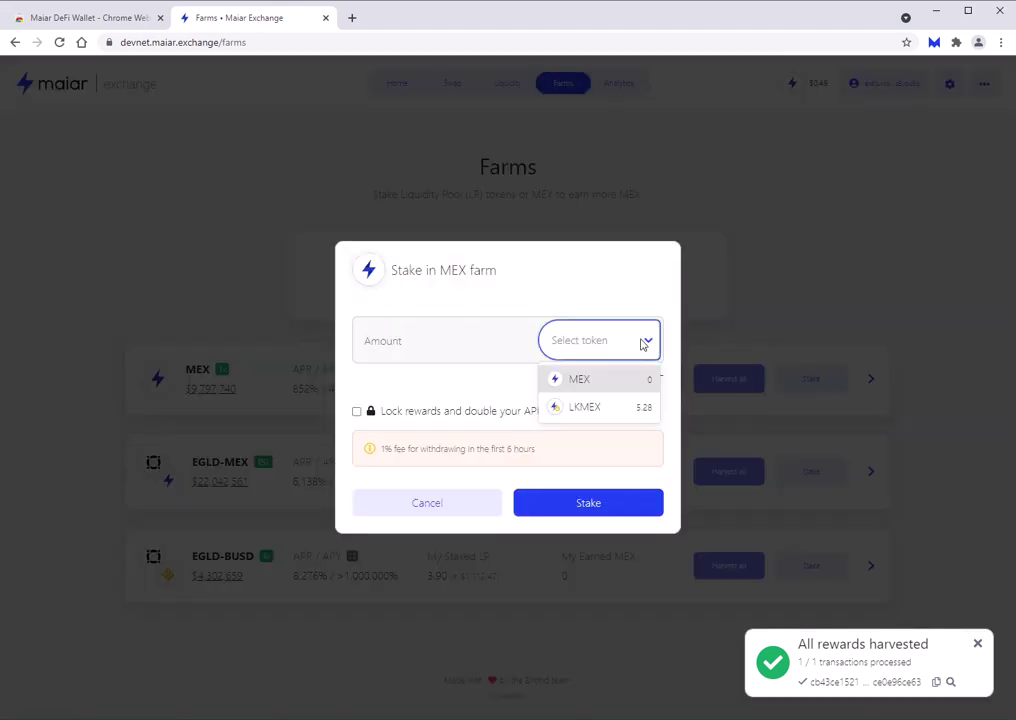
click(610, 408)
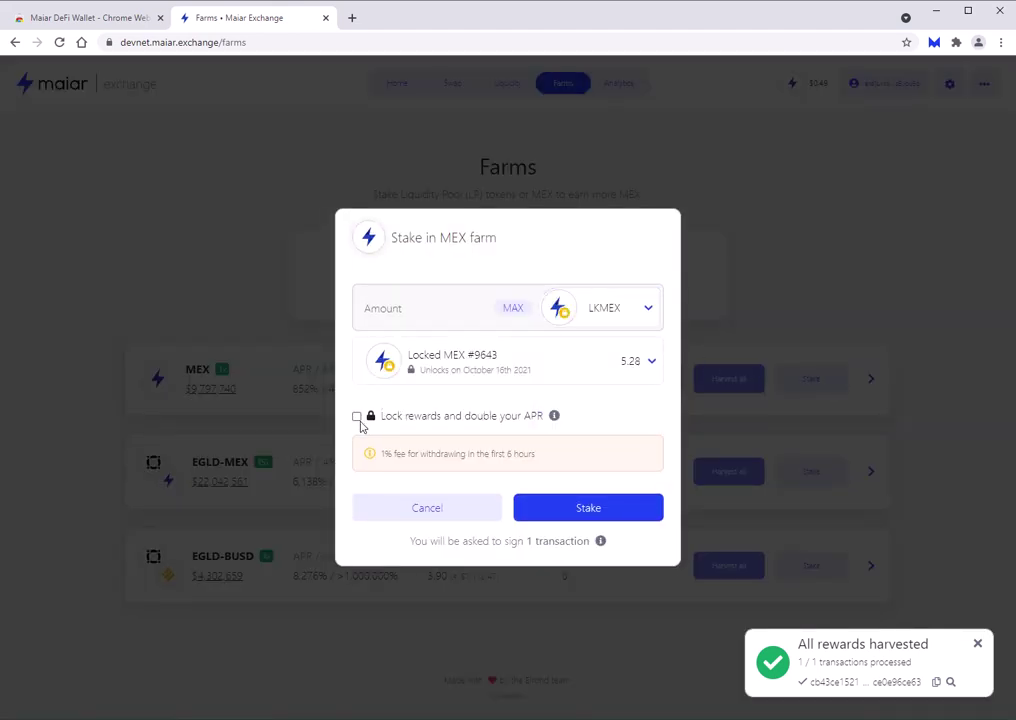
click(358, 419)
Stake the full 5.28 LKMEX, sign it in the wallet, and dismiss both notifications.
click(590, 512)
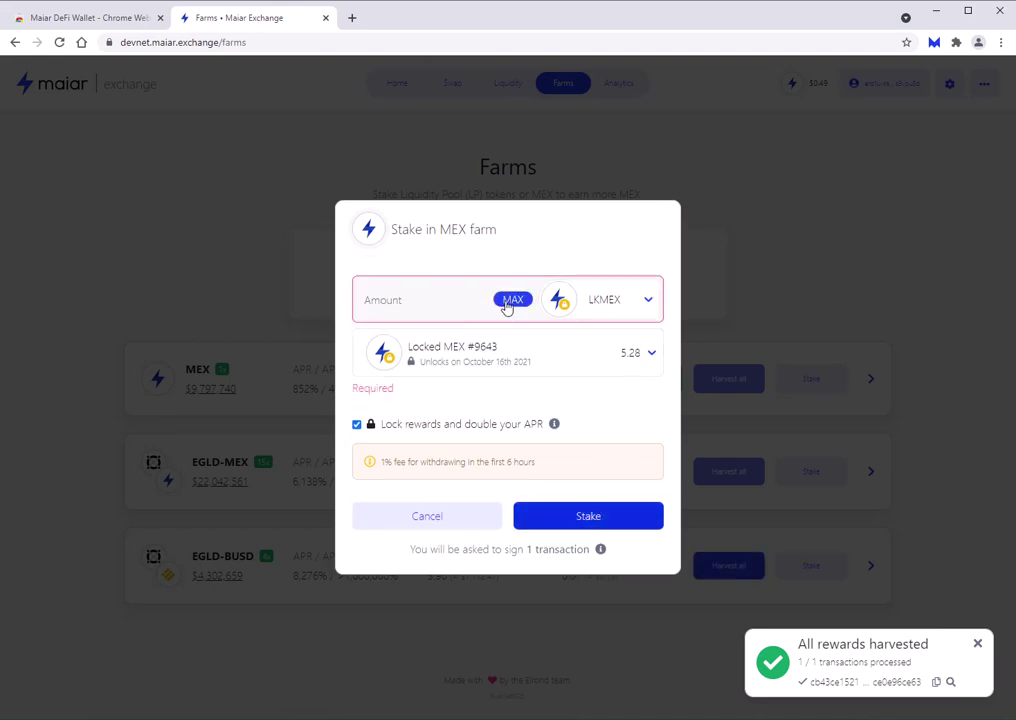
click(509, 300)
click(607, 510)
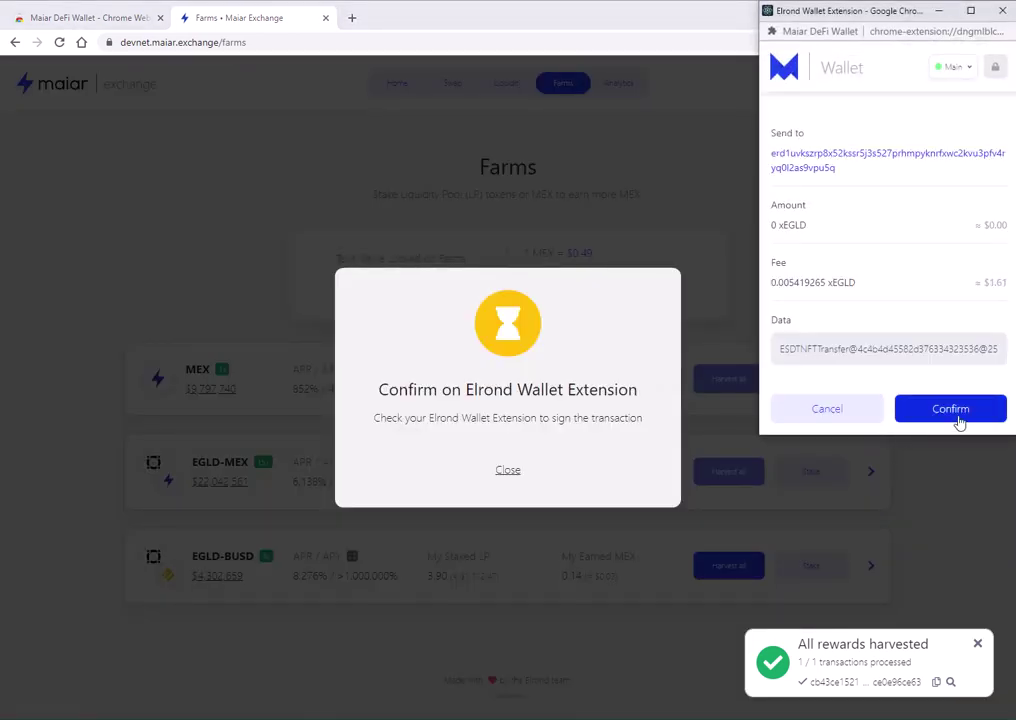
click(958, 420)
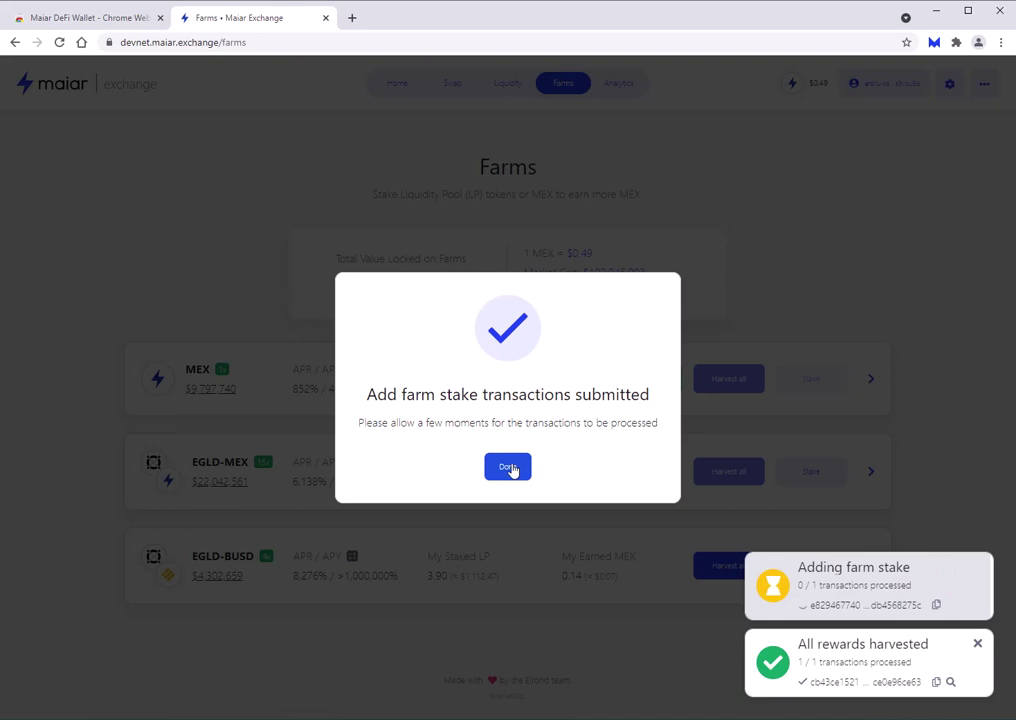
click(508, 468)
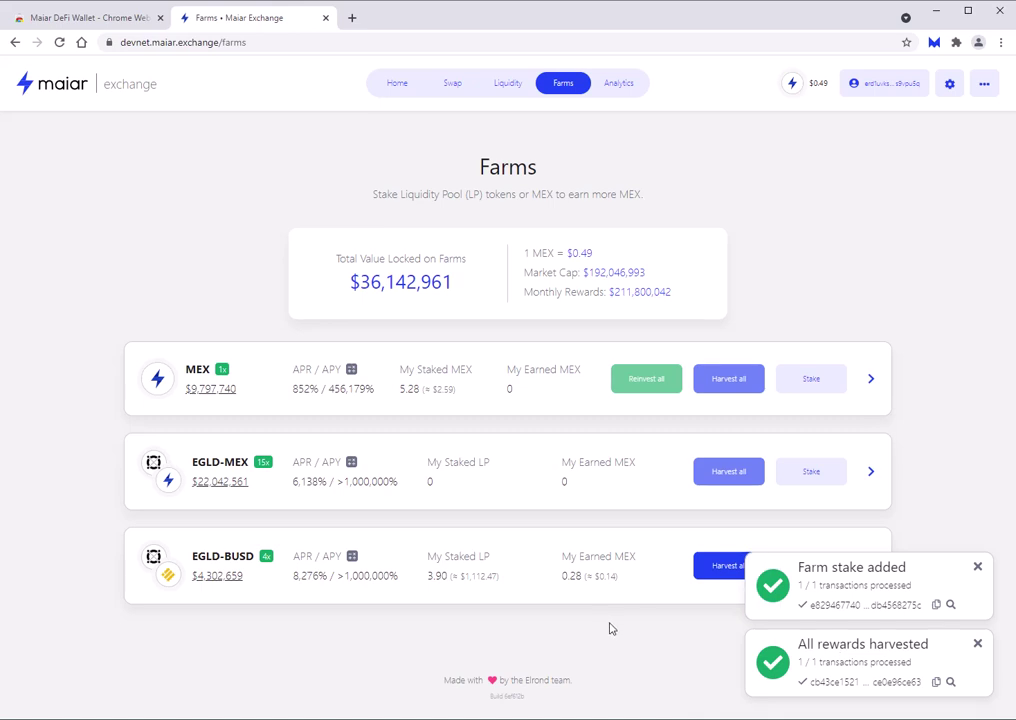
click(978, 567)
click(978, 644)
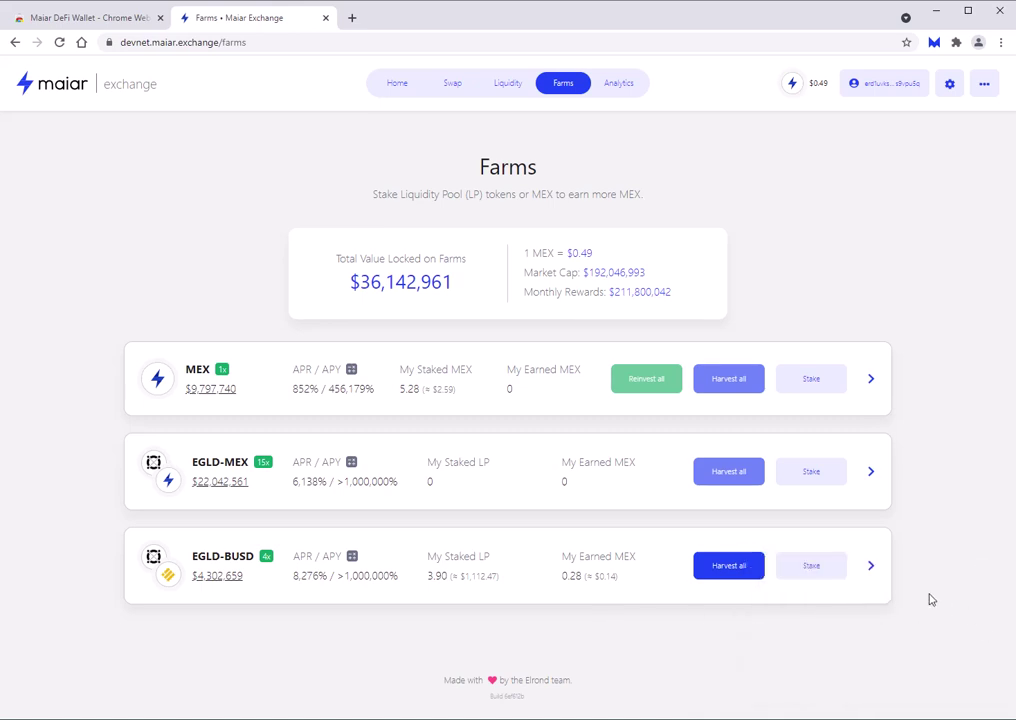
Set up a swap of 20 EGLD to receive MEX.
click(452, 83)
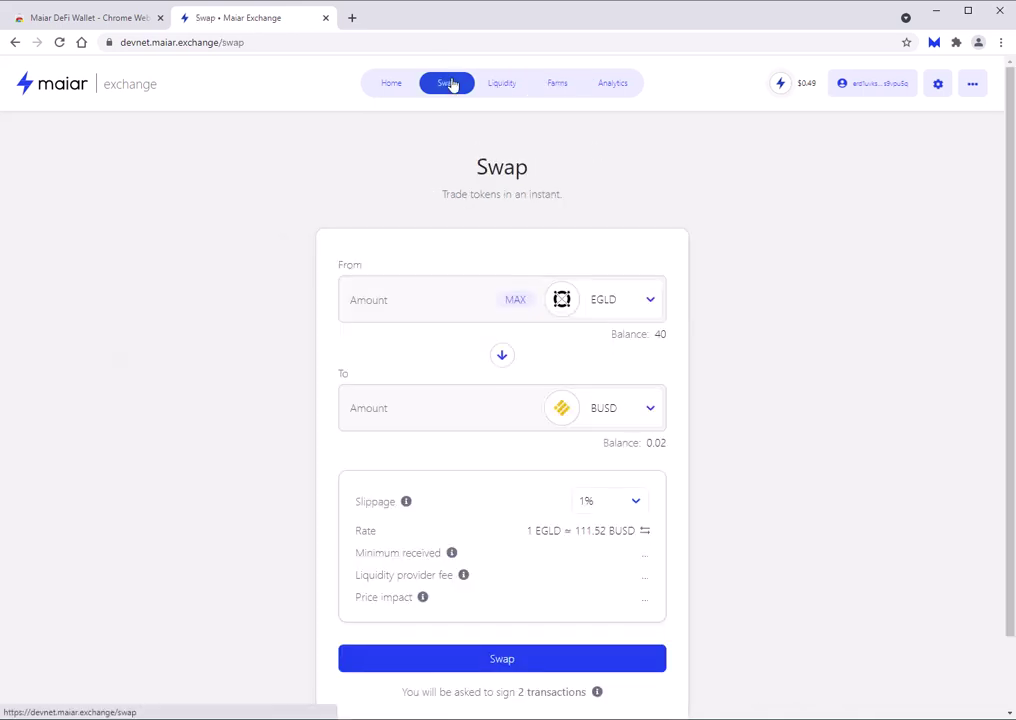
click(636, 407)
click(596, 452)
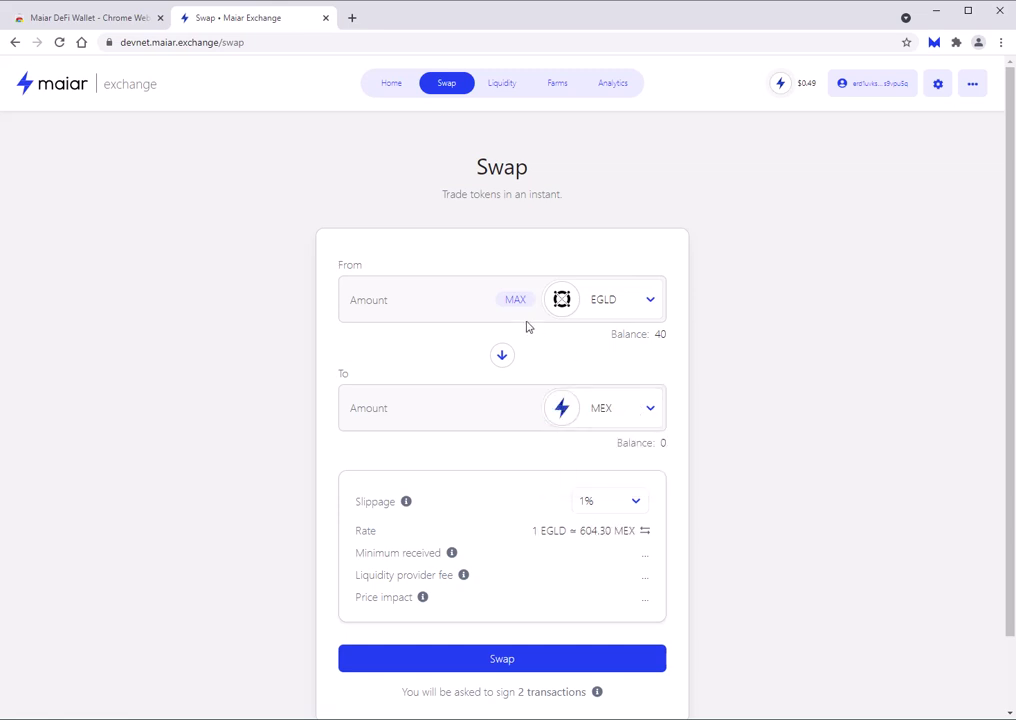
click(445, 304)
text(20)
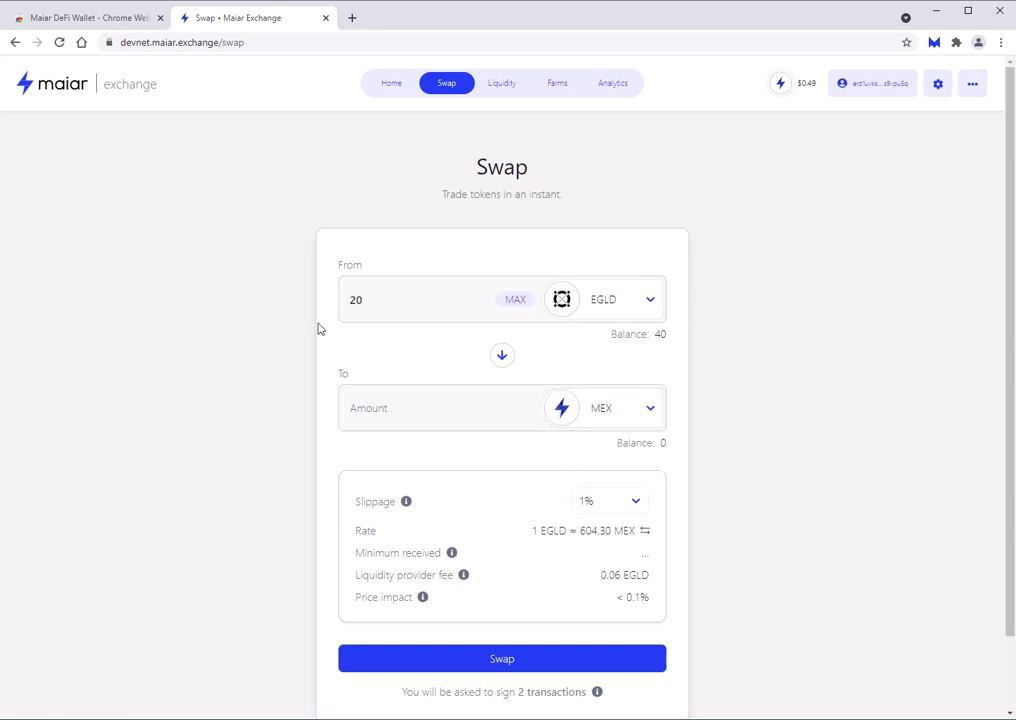
scroll(307, 352, down, 2)
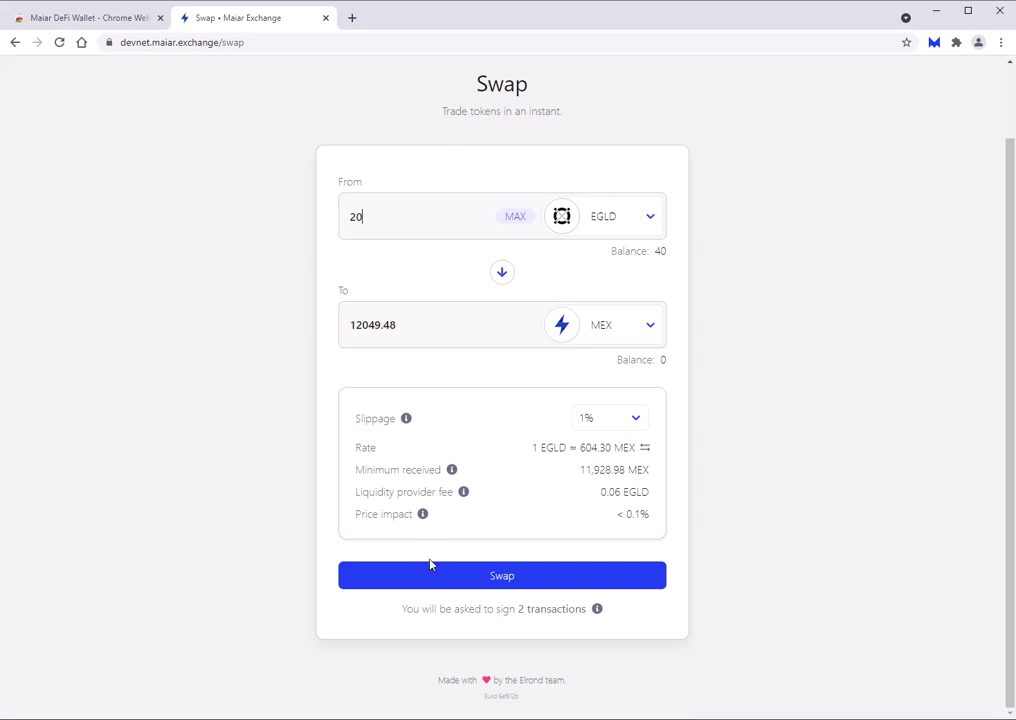
Submit the 20 EGLD swap, approving the wrap and swap transactions in the wallet.
click(543, 578)
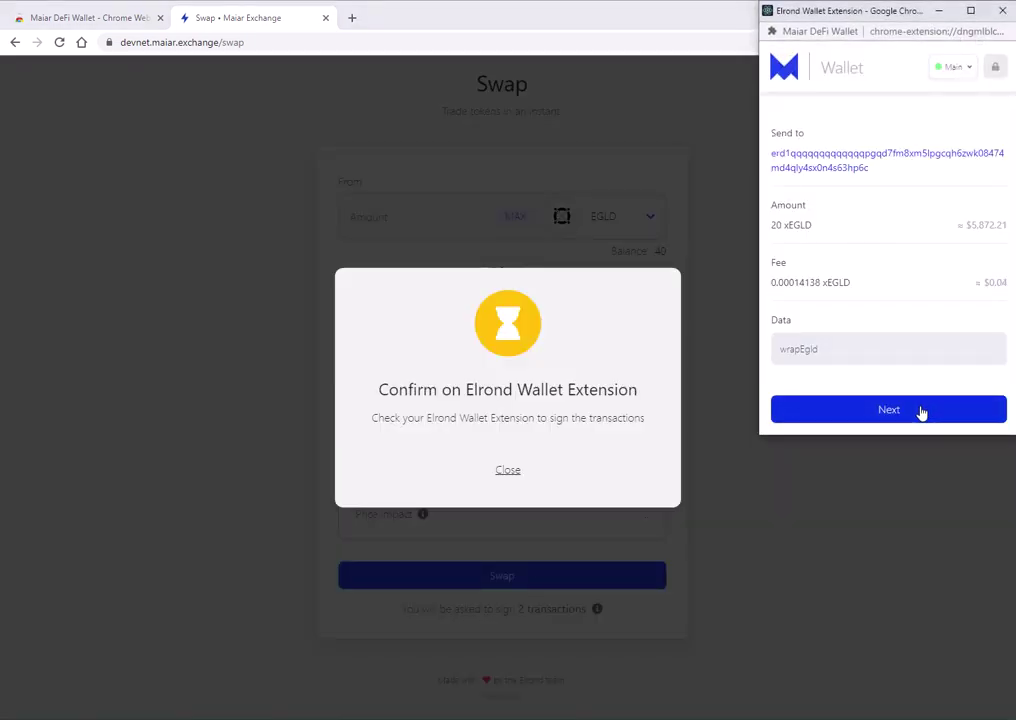
click(875, 411)
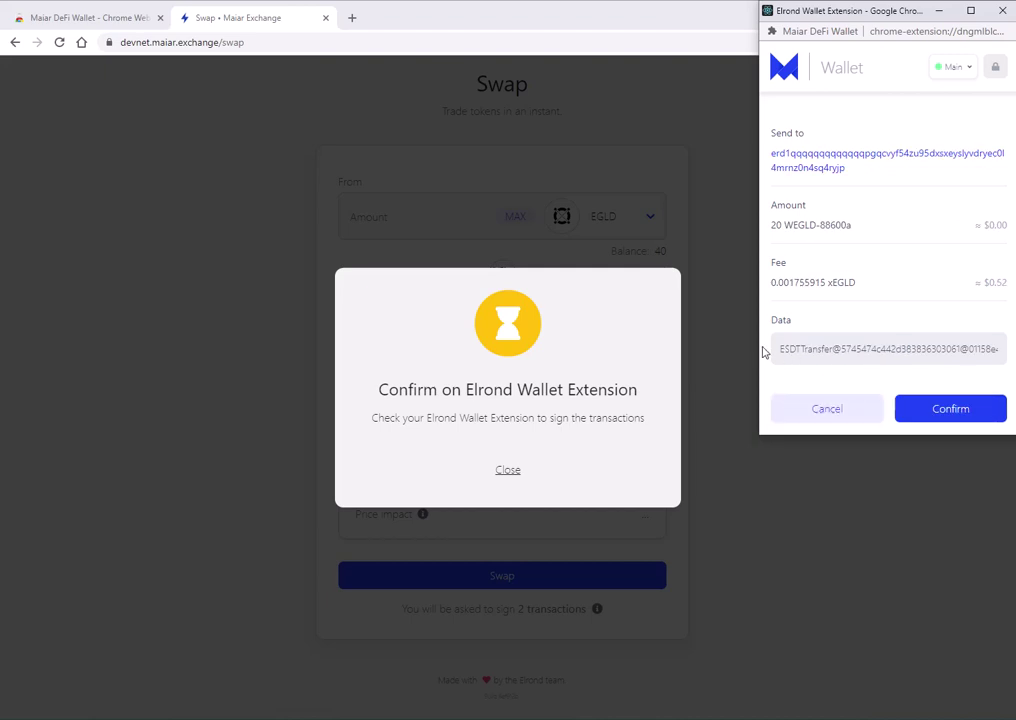
click(951, 409)
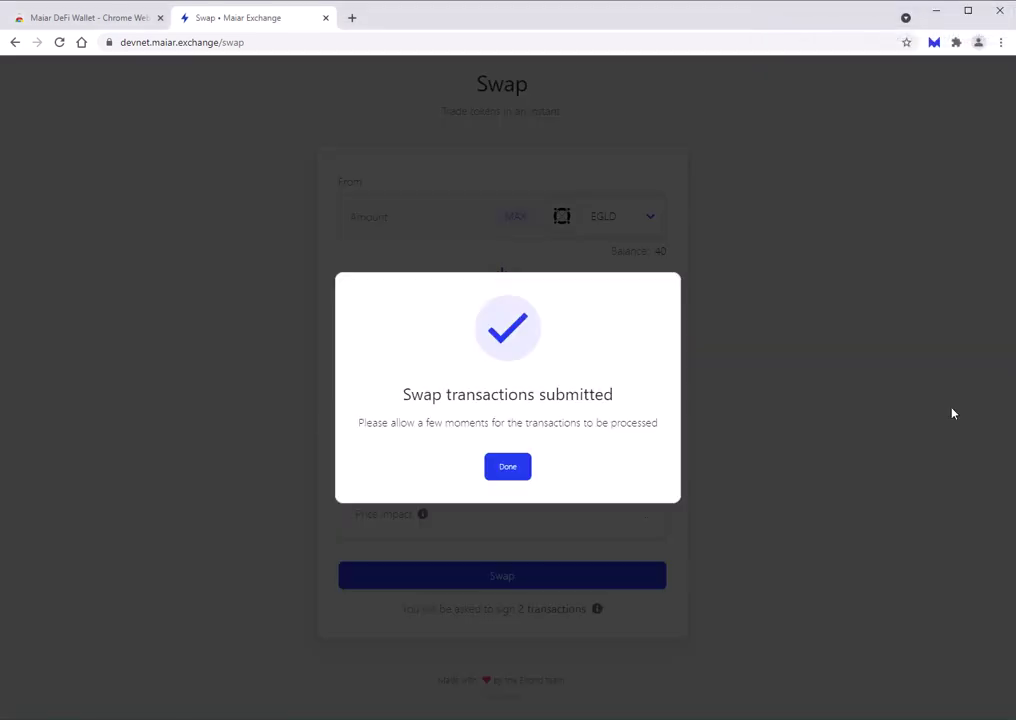
click(526, 468)
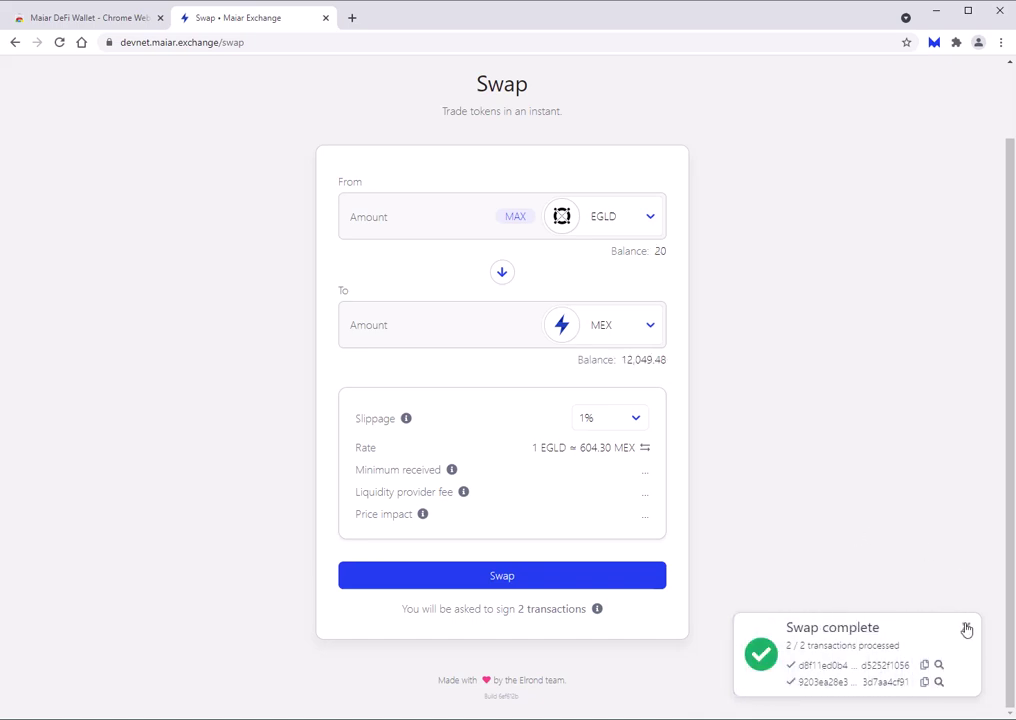
click(967, 628)
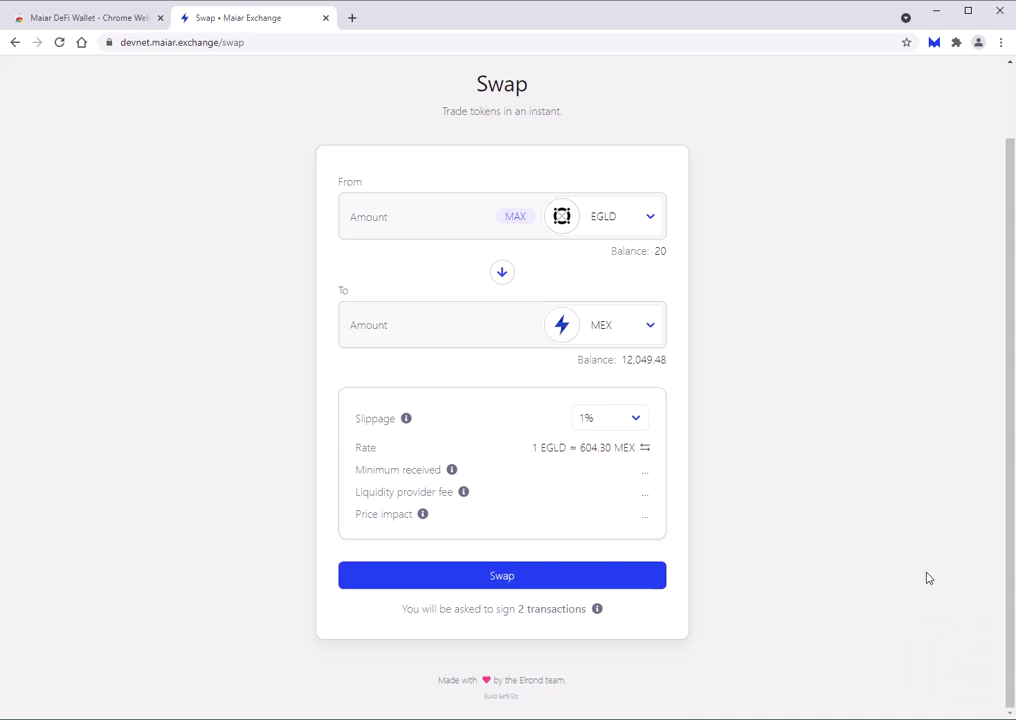
scroll(927, 578, up, 1)
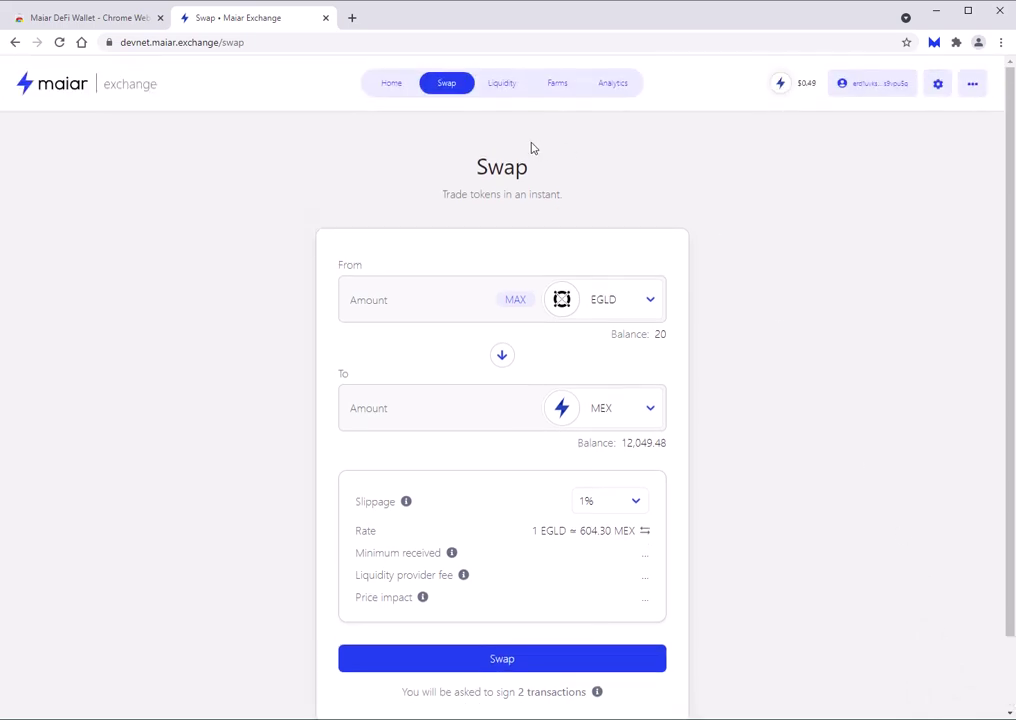
Fill the Add Liquidity form to pair EGLD with the maximum MEX amount.
click(504, 86)
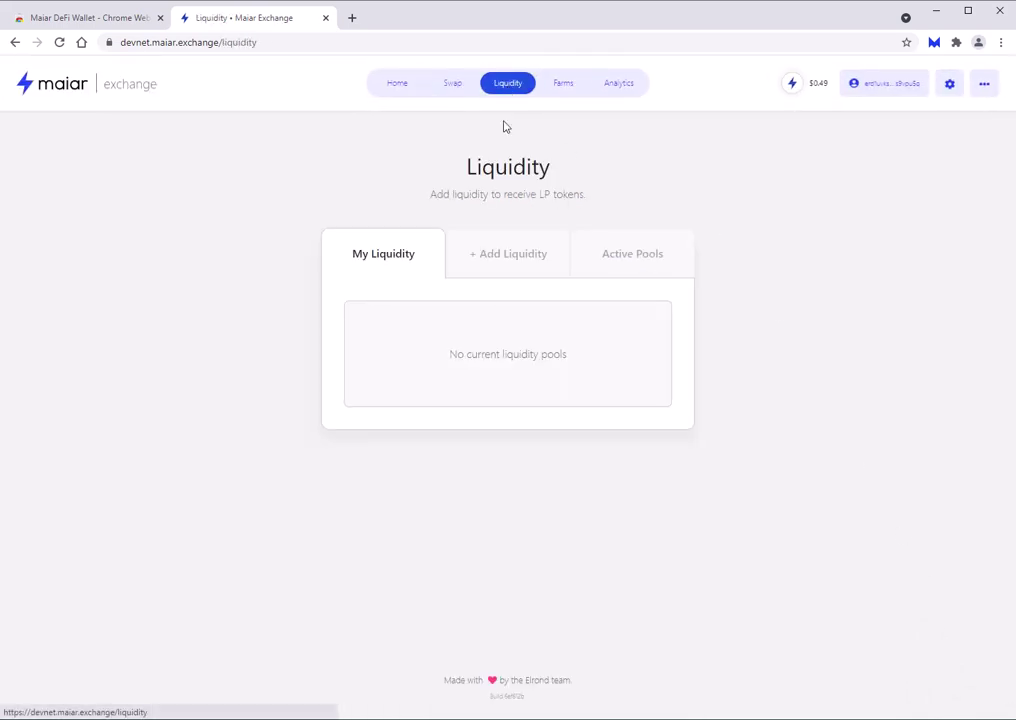
click(510, 263)
scroll(384, 331, down, 2)
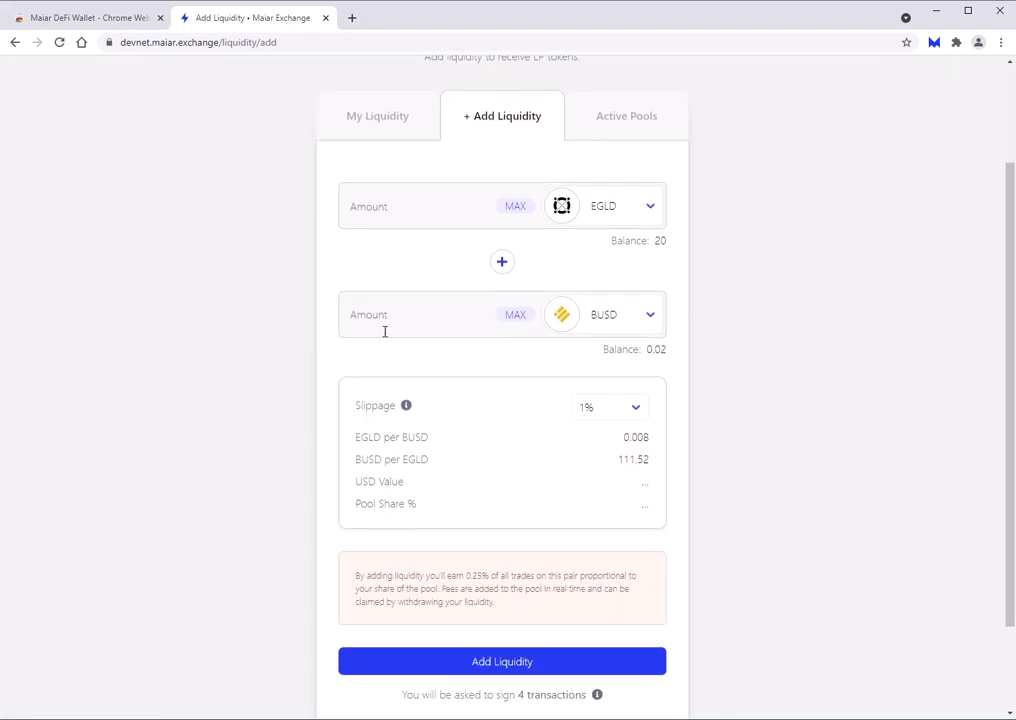
click(641, 321)
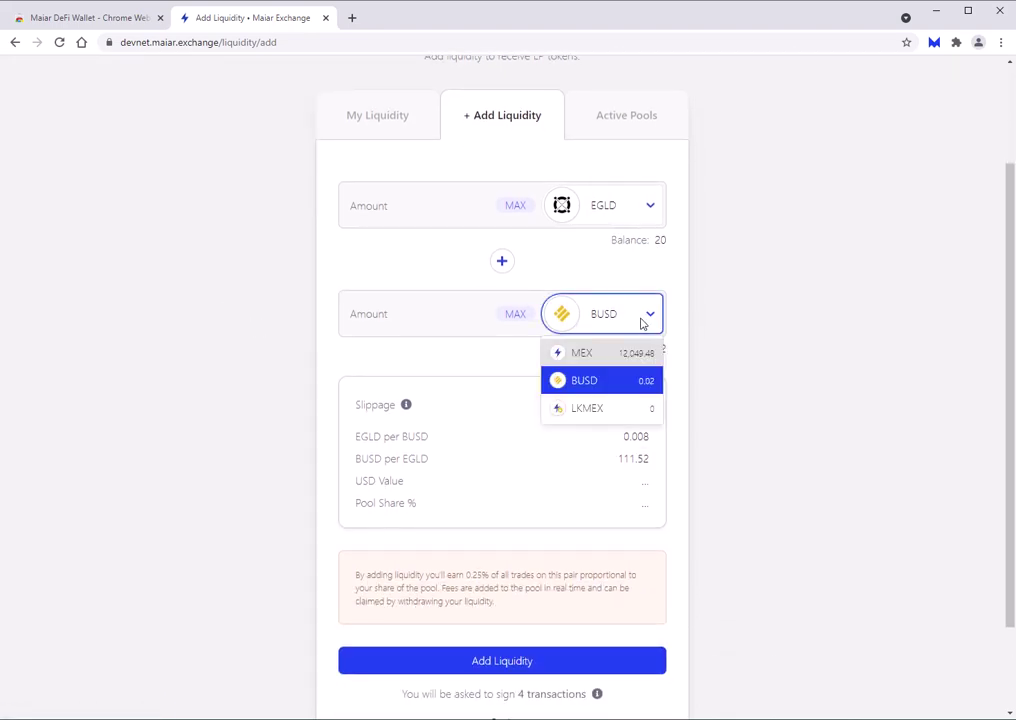
click(592, 356)
click(516, 316)
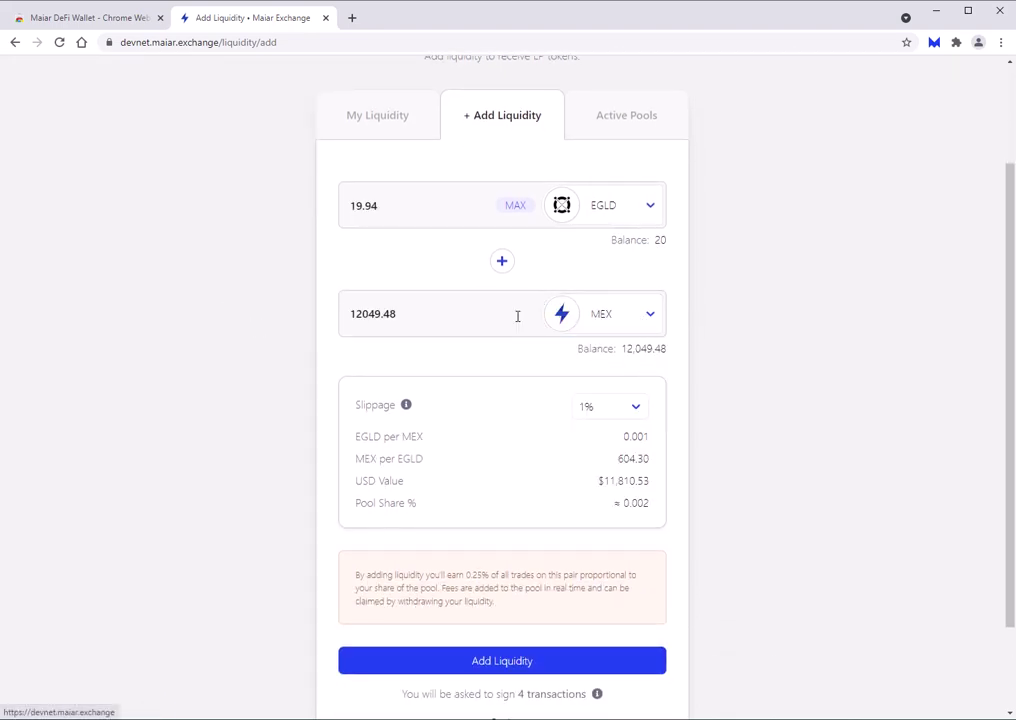
scroll(465, 545, down, 1)
Submit the EGLD-MEX liquidity and approve all four transactions in the wallet.
click(509, 593)
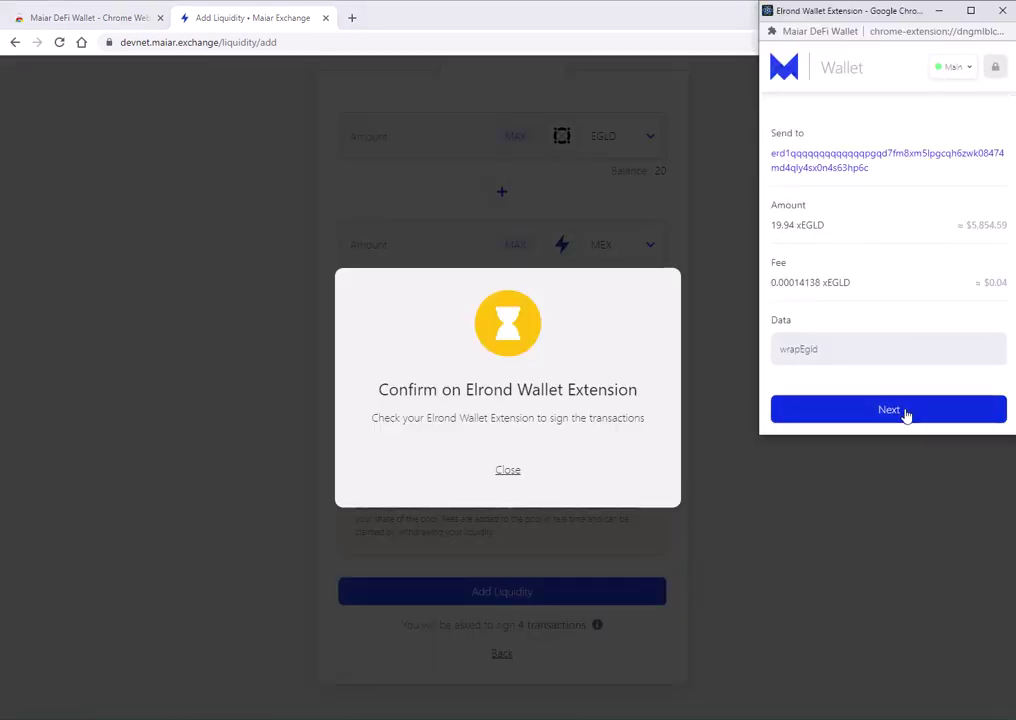
click(906, 411)
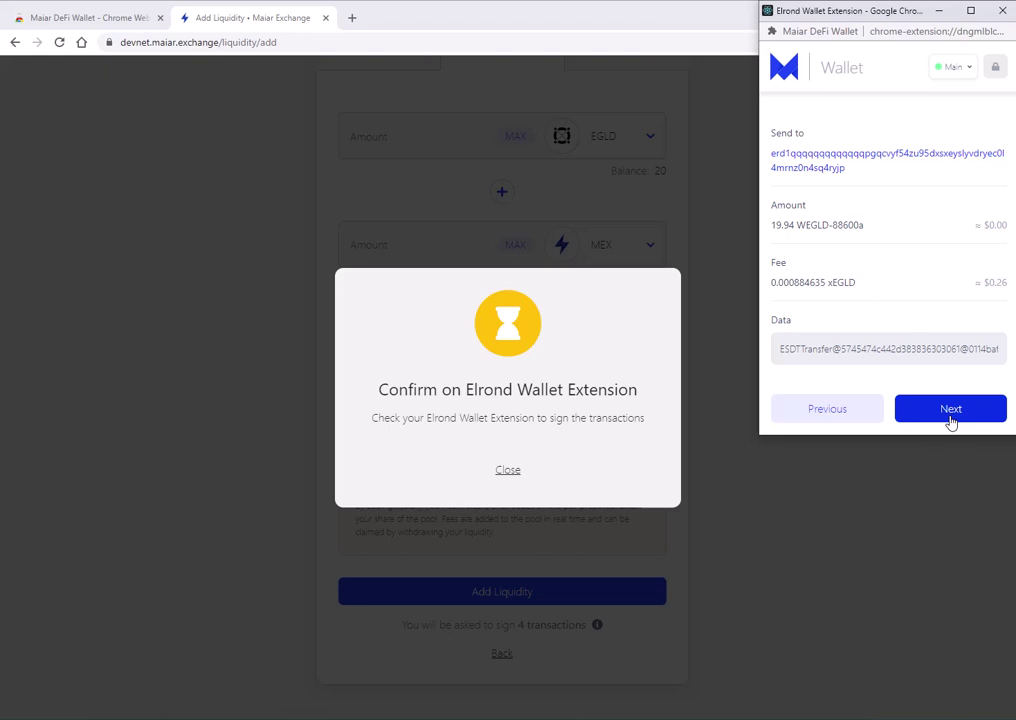
click(952, 420)
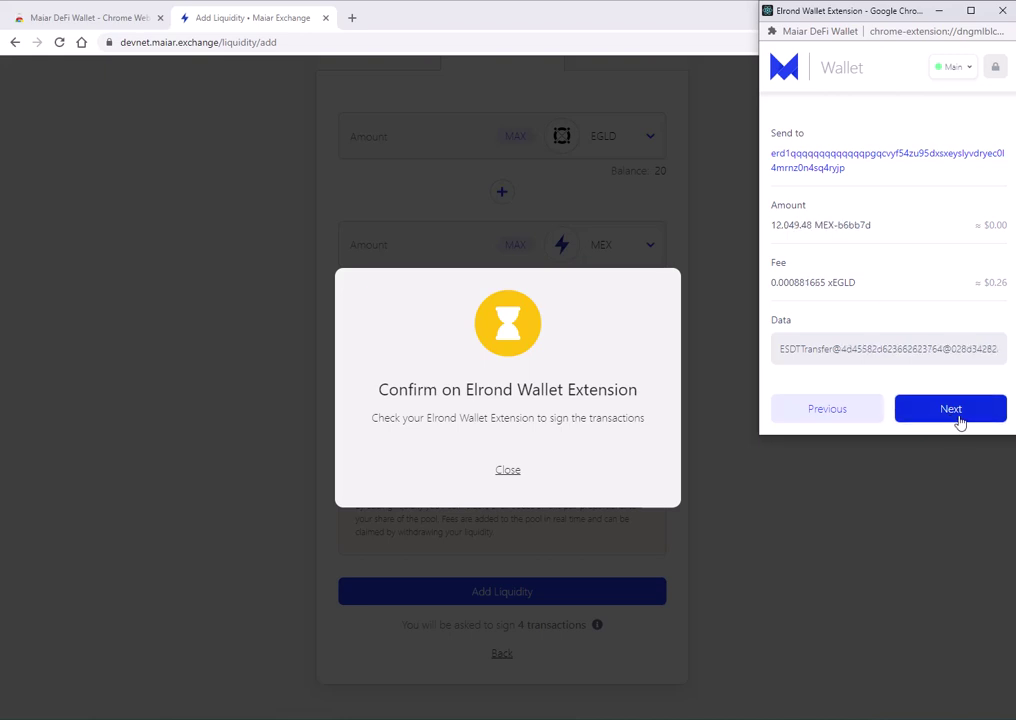
click(958, 420)
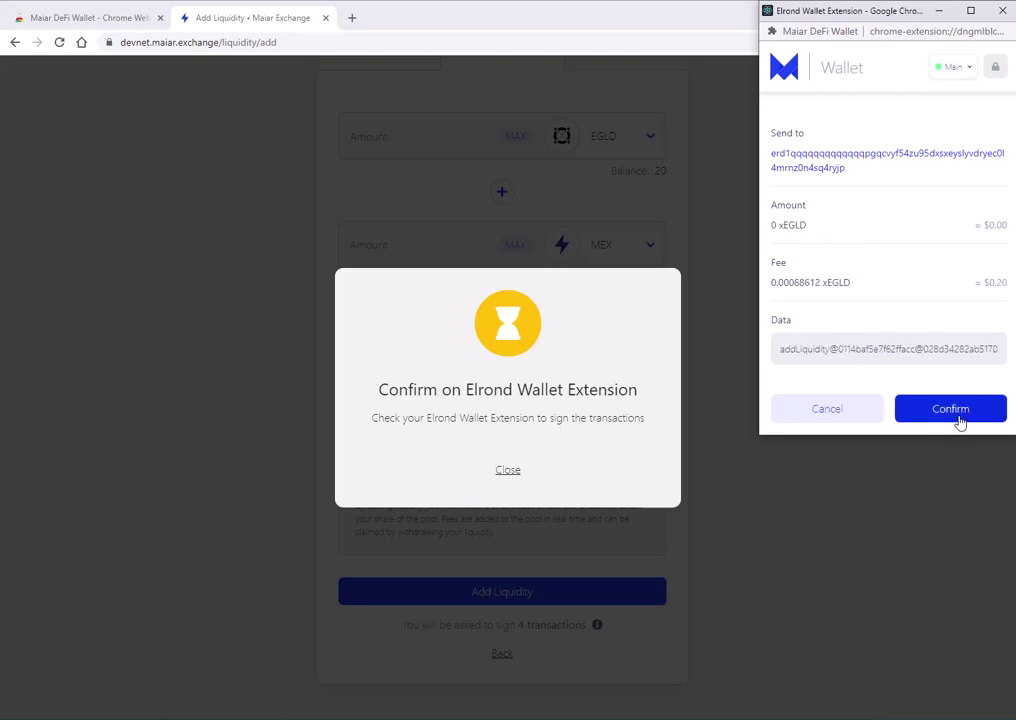
click(957, 420)
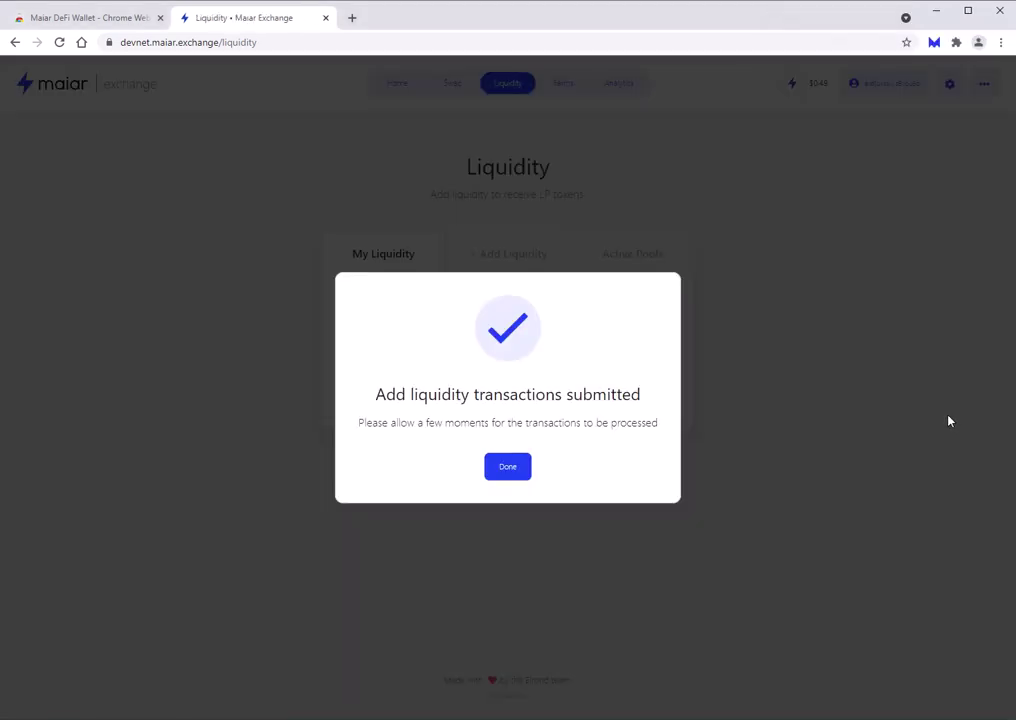
click(520, 468)
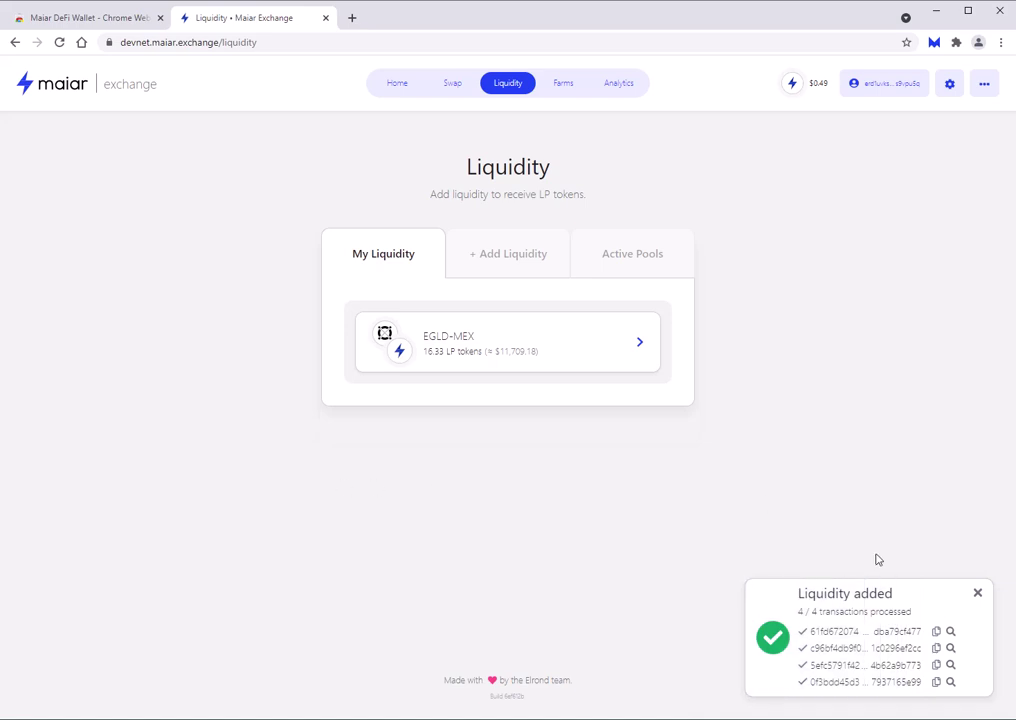
click(977, 594)
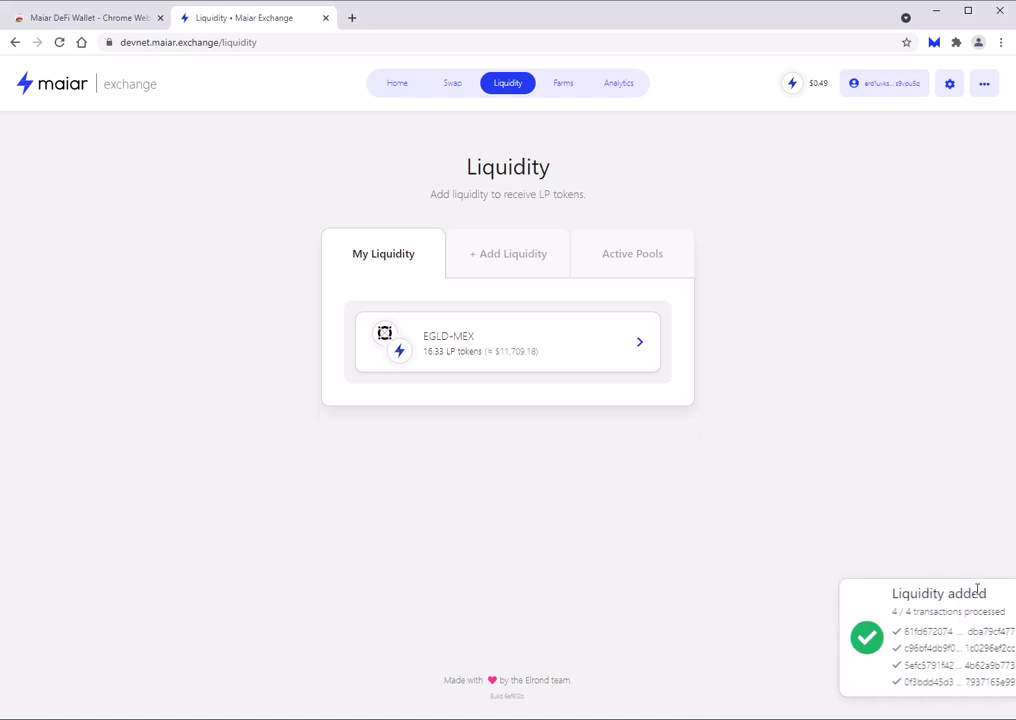
Choose the EGLDMEX LP token in the EGLD-MEX farm and set the full 16.33 amount.
click(566, 84)
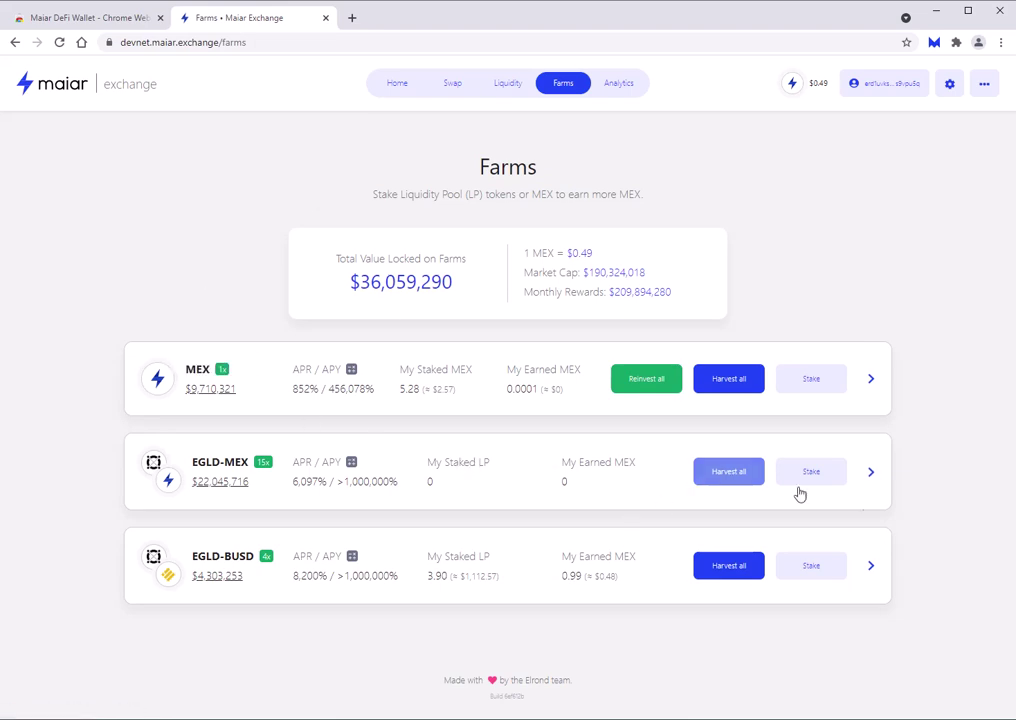
click(811, 472)
click(632, 350)
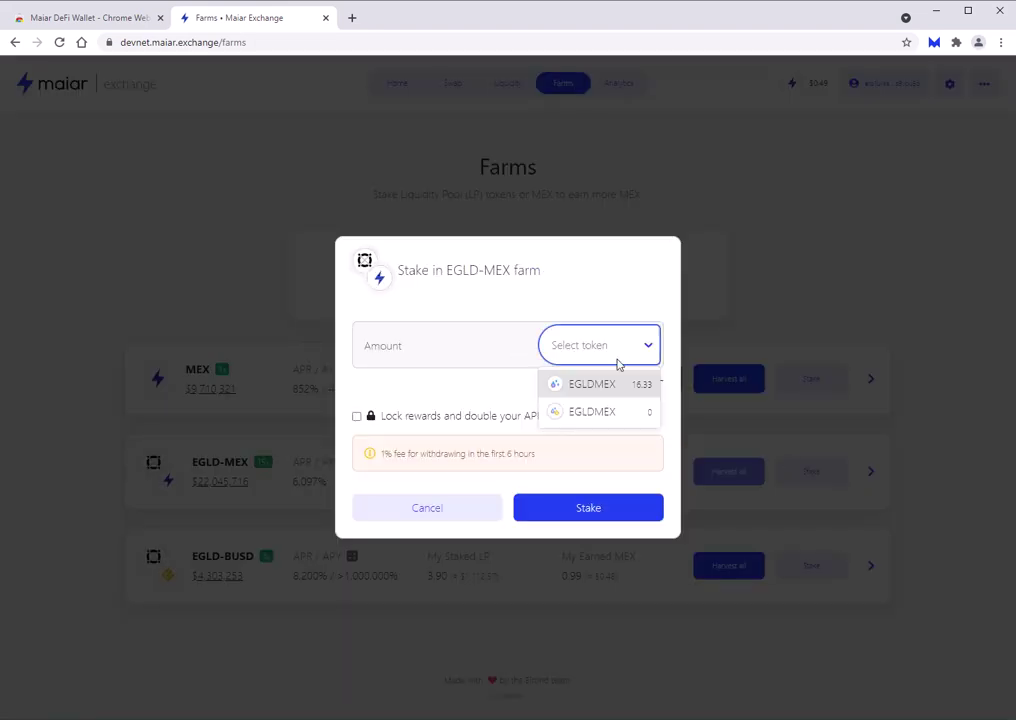
click(603, 389)
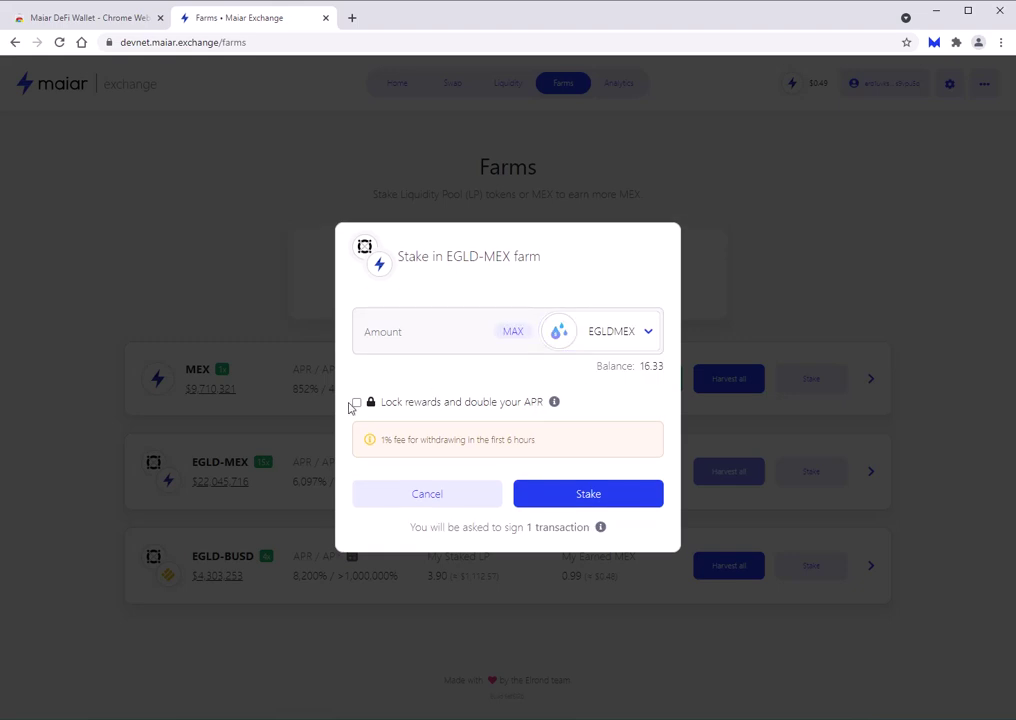
click(614, 498)
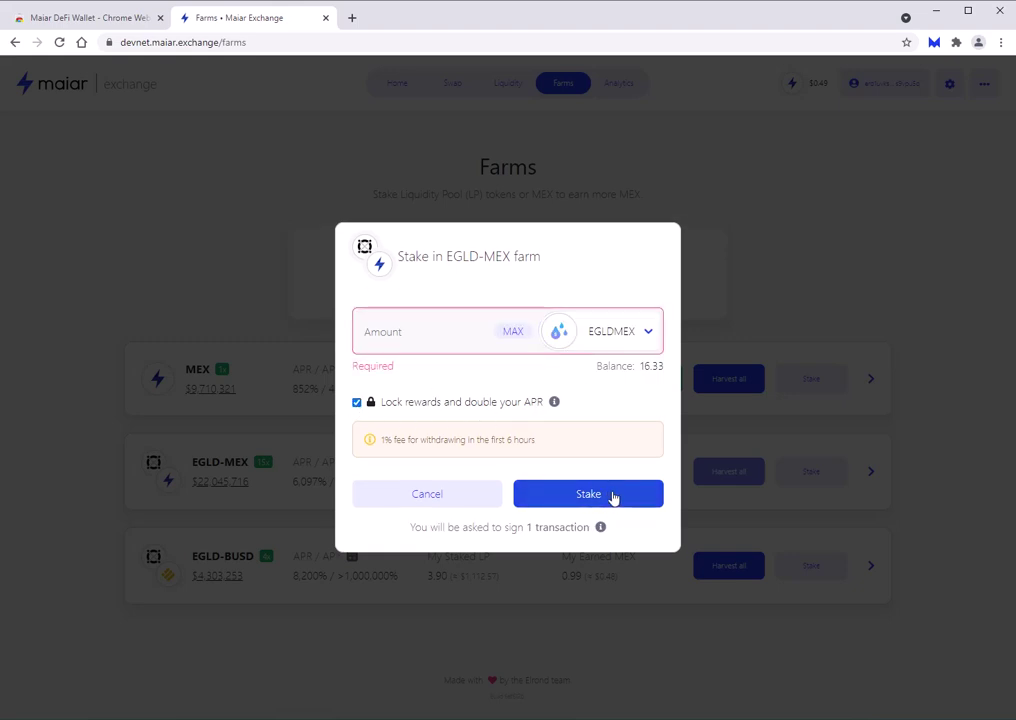
click(513, 331)
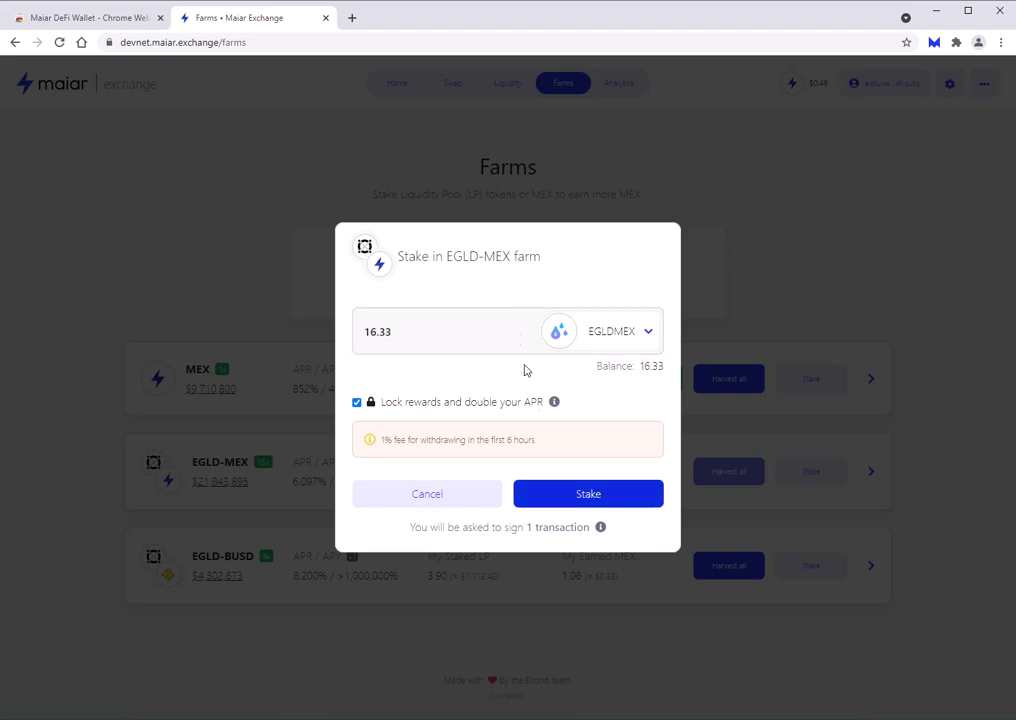
Stake the 16.33 LP tokens and approve the stake transaction in the wallet.
click(609, 494)
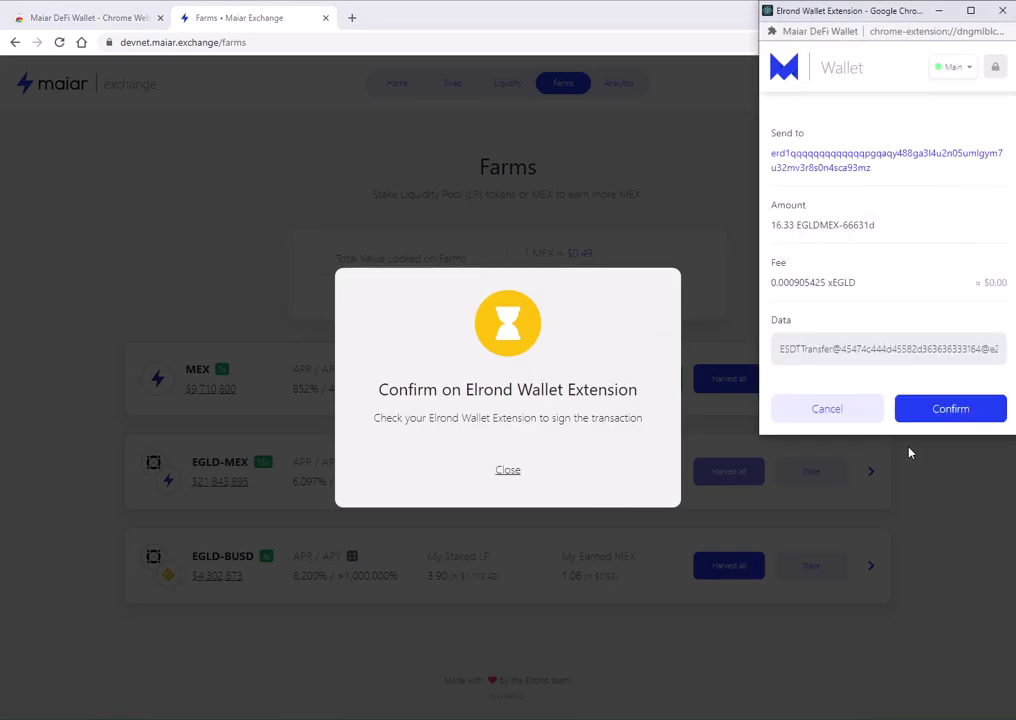
click(952, 410)
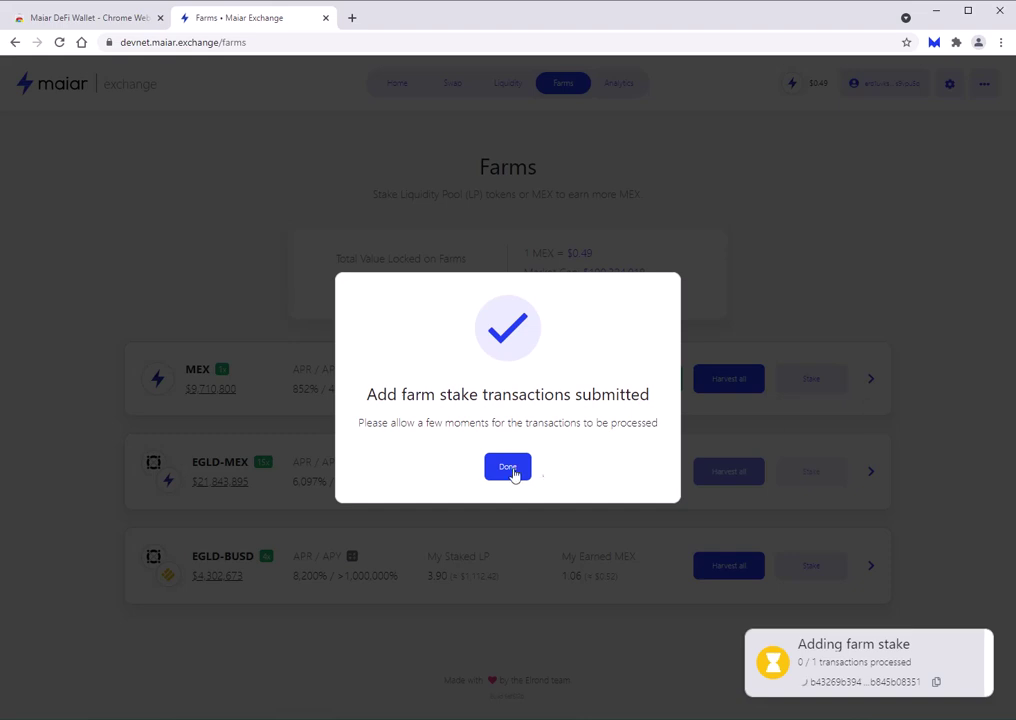
click(507, 482)
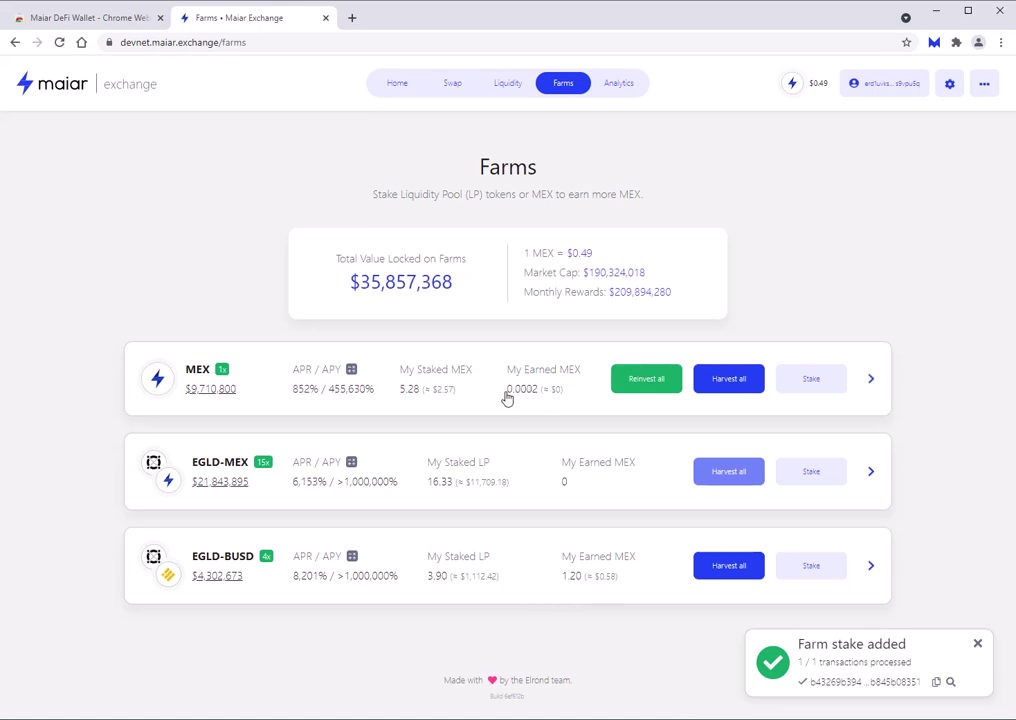
click(977, 644)
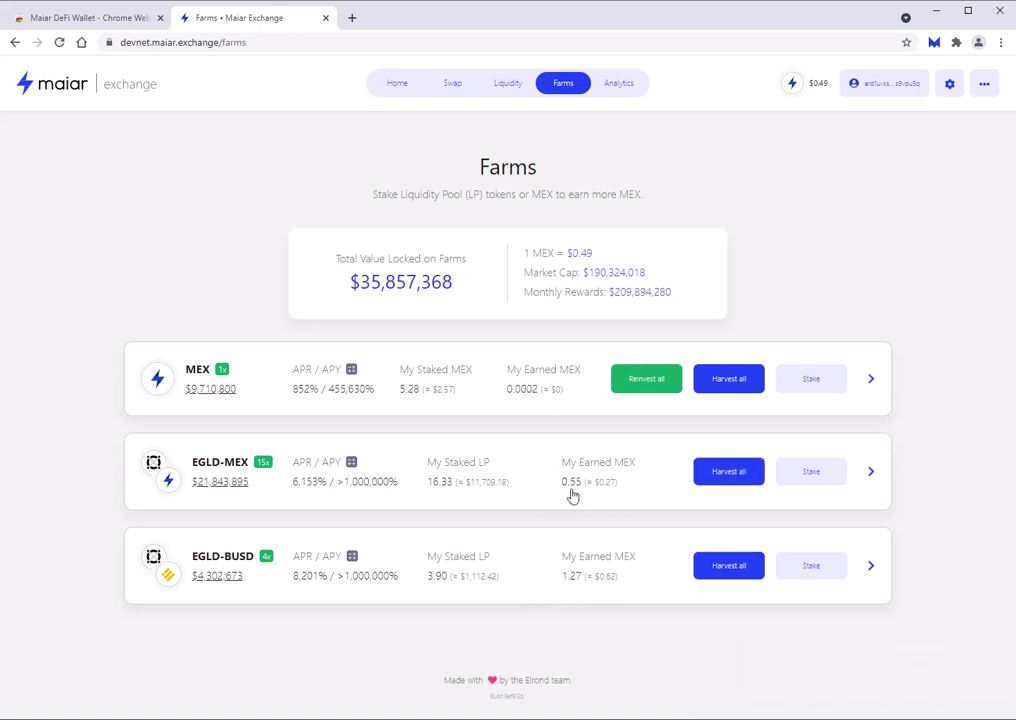